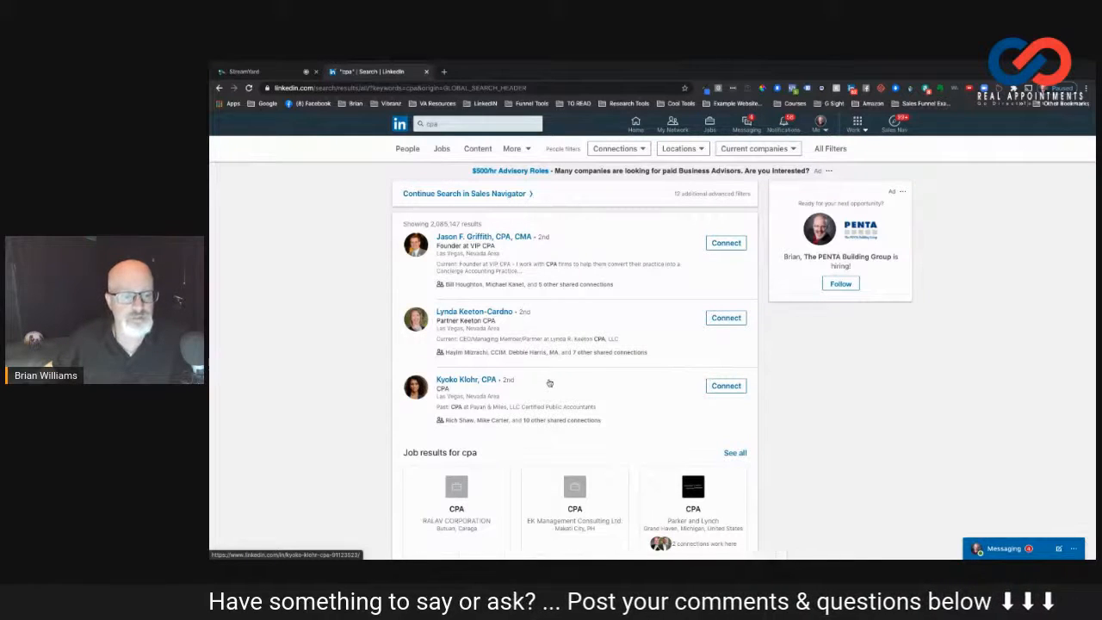
Look through the cpa search results, covering people, jobs, companies and groups.
{"action": "scroll", "coordinate": [549, 381], "scroll_direction": "down", "scroll_amount": 3}
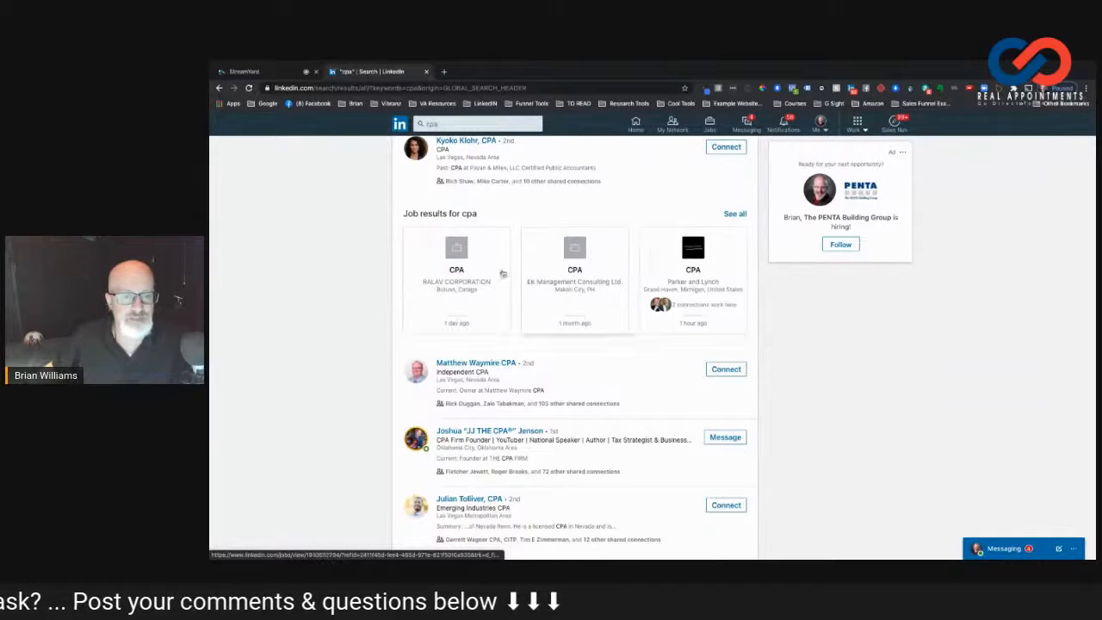
{"action": "scroll", "coordinate": [629, 377], "scroll_direction": "down", "scroll_amount": 2}
{"action": "scroll", "coordinate": [629, 377], "scroll_direction": "down", "scroll_amount": 2}
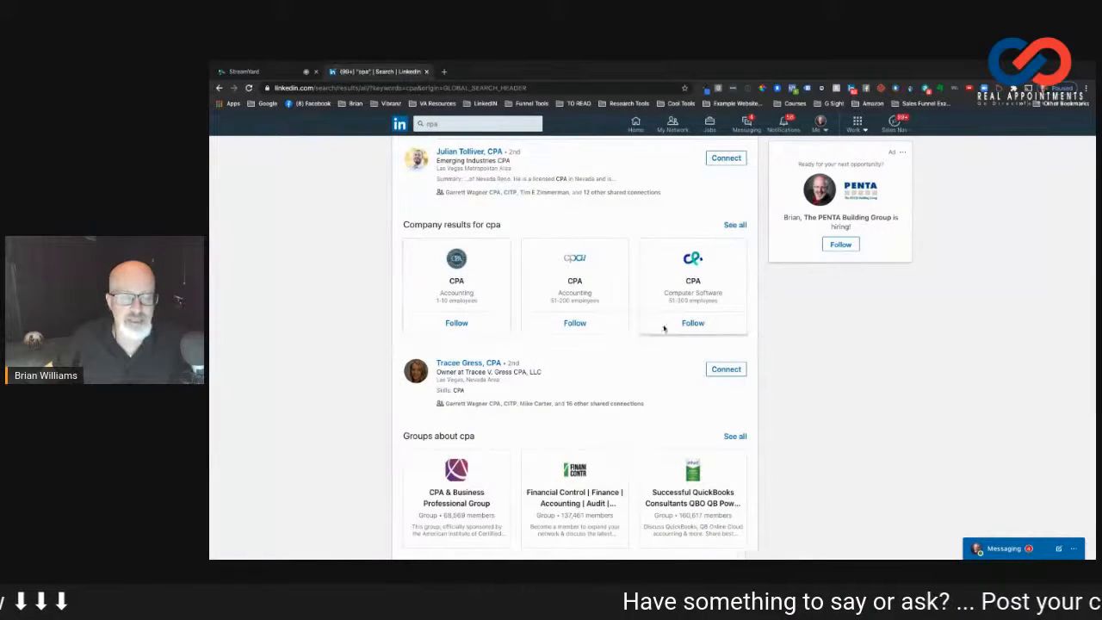
{"action": "scroll", "coordinate": [581, 353], "scroll_direction": "down", "scroll_amount": 1}
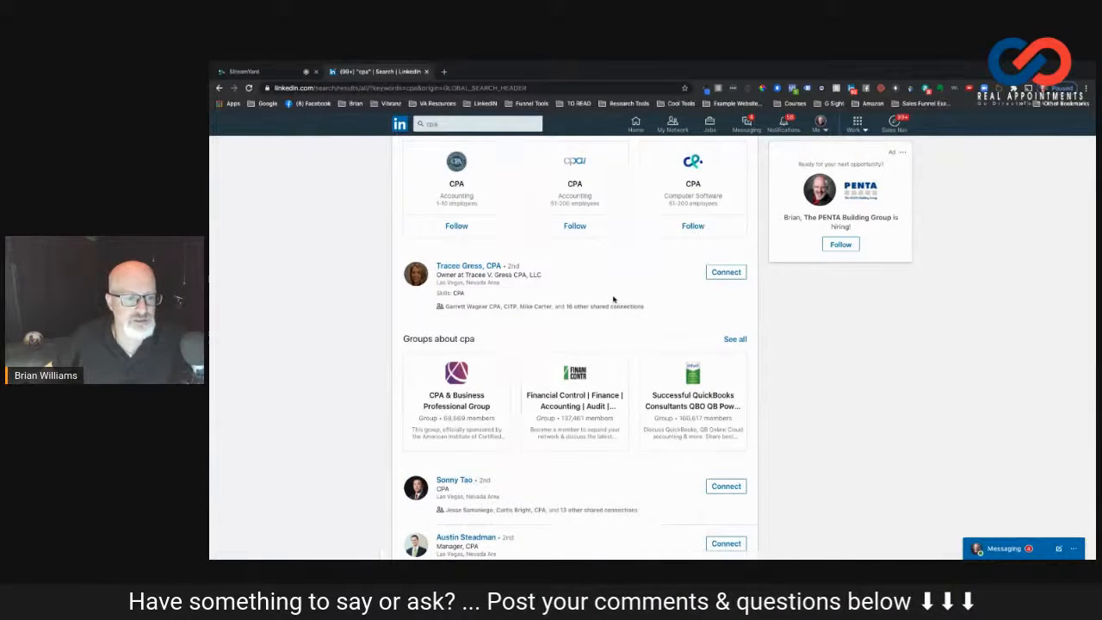
{"action": "scroll", "coordinate": [594, 293], "scroll_direction": "down", "scroll_amount": 2}
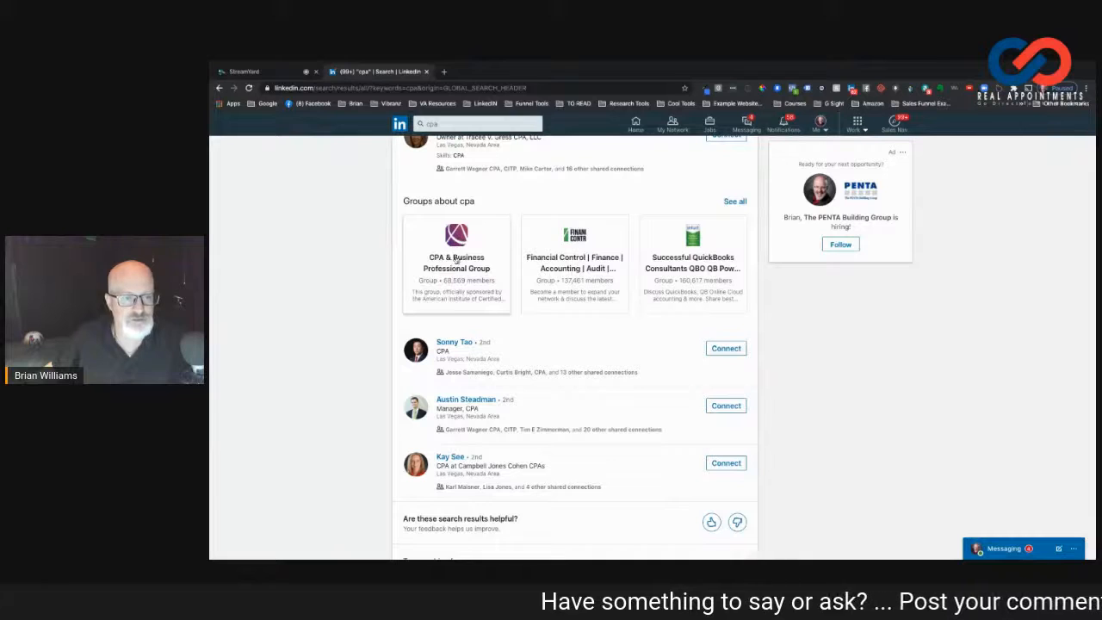
{"action": "scroll", "coordinate": [601, 326], "scroll_direction": "down", "scroll_amount": 1}
{"action": "scroll", "coordinate": [601, 326], "scroll_direction": "down", "scroll_amount": 1}
{"action": "scroll", "coordinate": [637, 312], "scroll_direction": "down", "scroll_amount": 1}
{"action": "scroll", "coordinate": [637, 313], "scroll_direction": "up", "scroll_amount": 10}
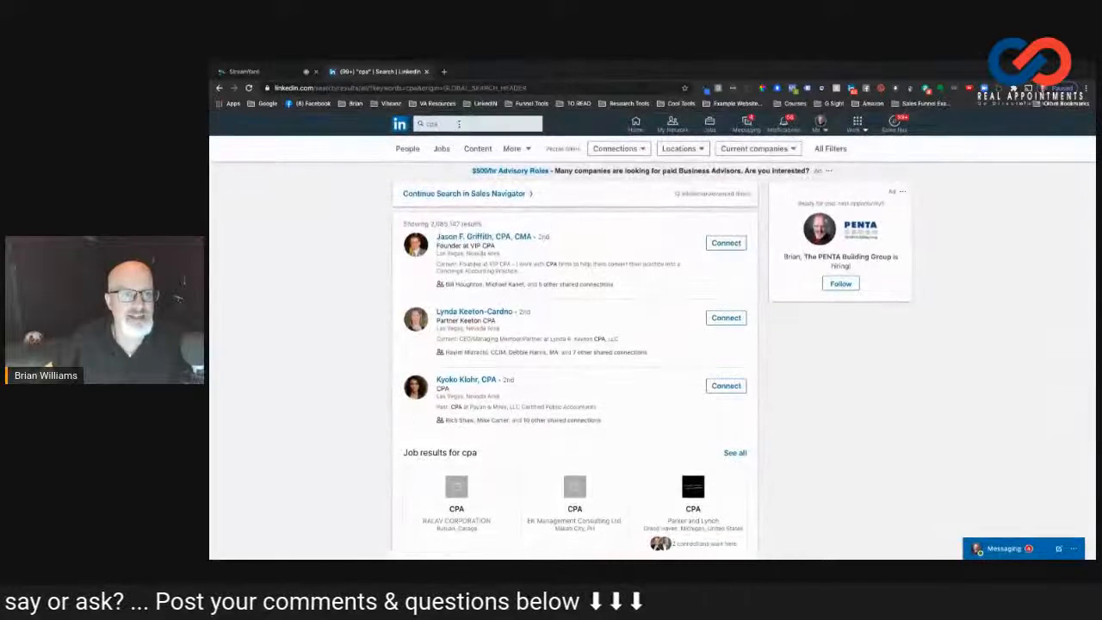
Narrow the people search by running the Boolean query "cpa AND partner", and check a matching profile's headline.
{"action": "left_click", "coordinate": [459, 125]}
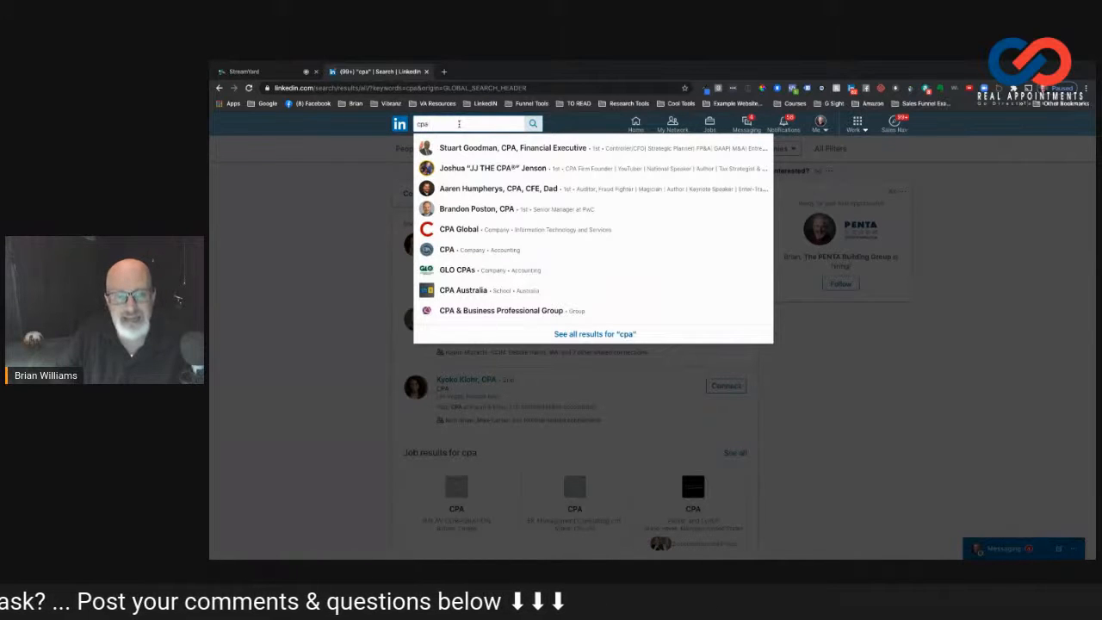
{"action": "type", "text": "AND"}
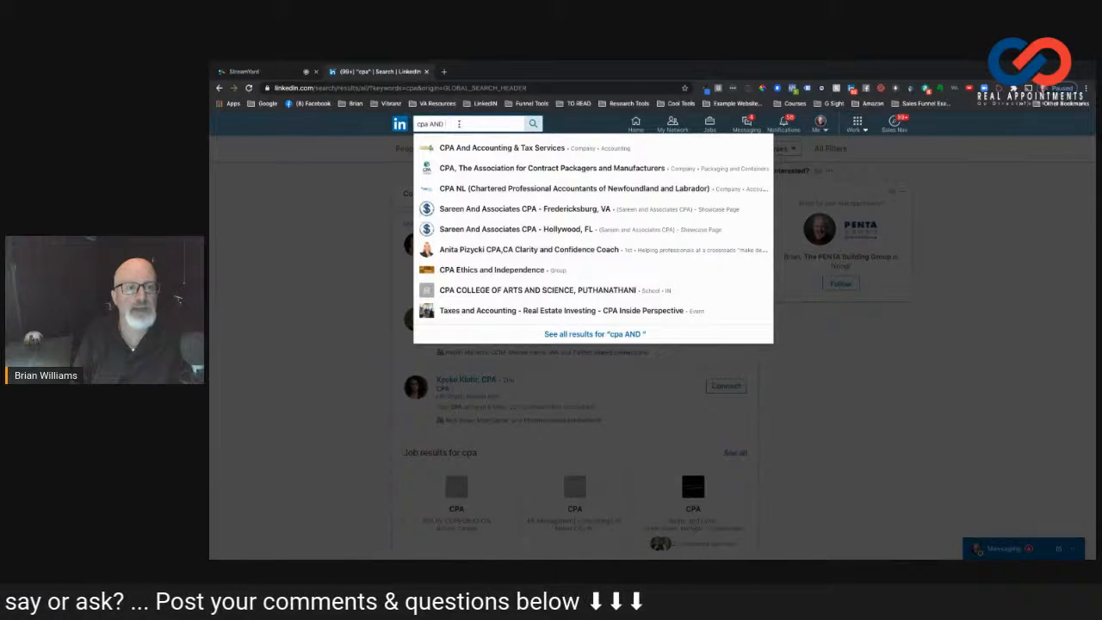
{"action": "type", "text": "partner"}
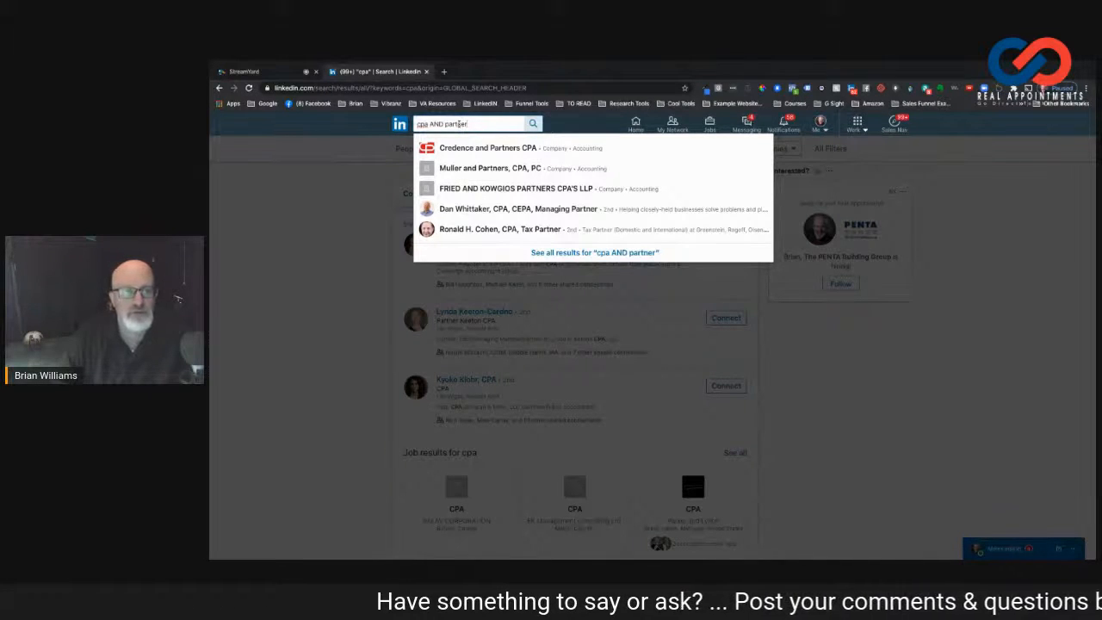
{"action": "key", "text": "Return"}
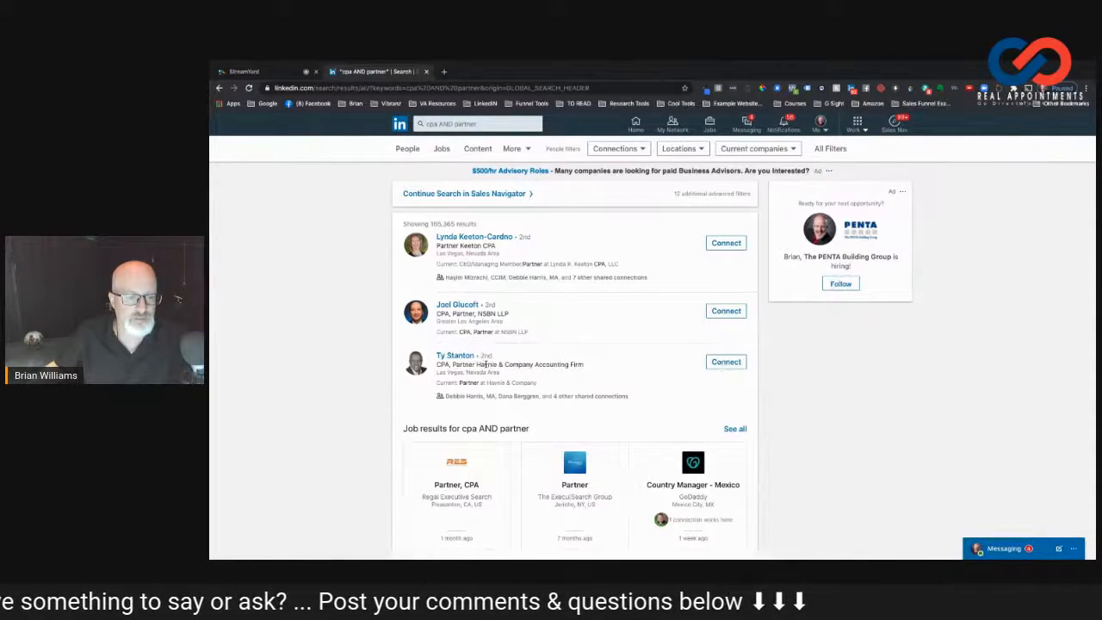
{"action": "left_click_drag", "start_coordinate": [484, 365], "coordinate": [593, 365]}
{"action": "left_click", "coordinate": [599, 365]}
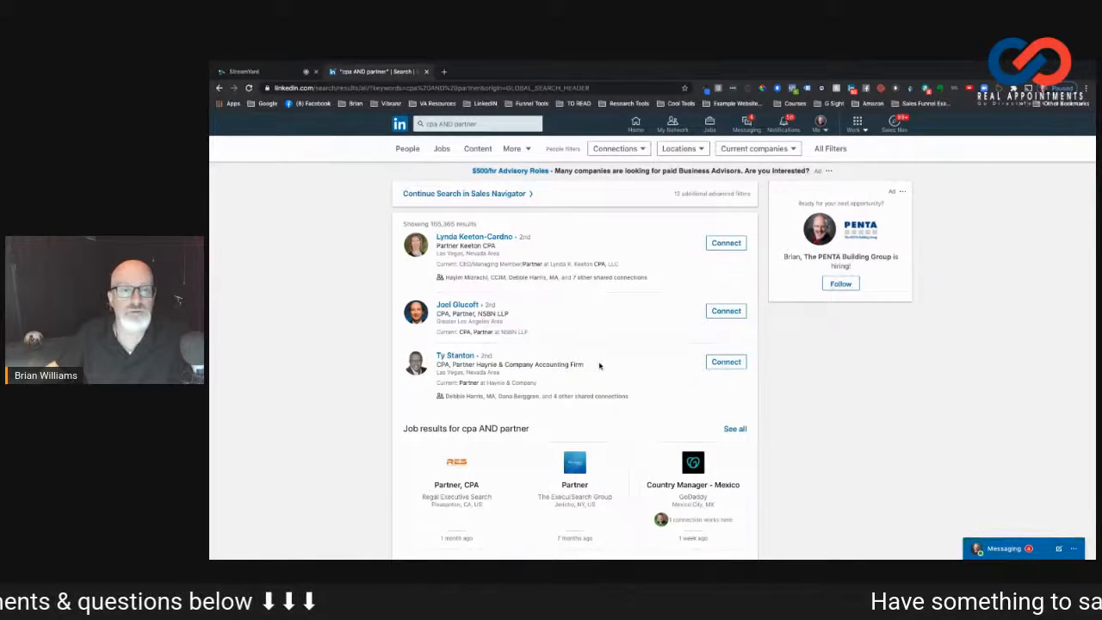
Extend the Boolean query to "cpa AND partner AND chicago" and run the search.
{"action": "left_click", "coordinate": [489, 123]}
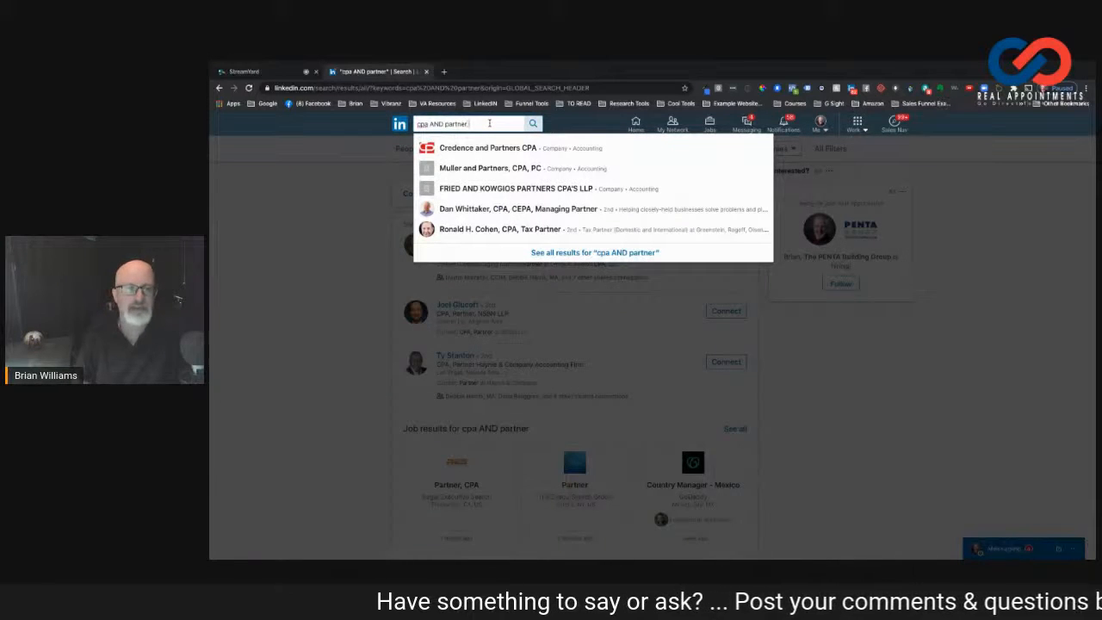
{"action": "type", "text": "AND"}
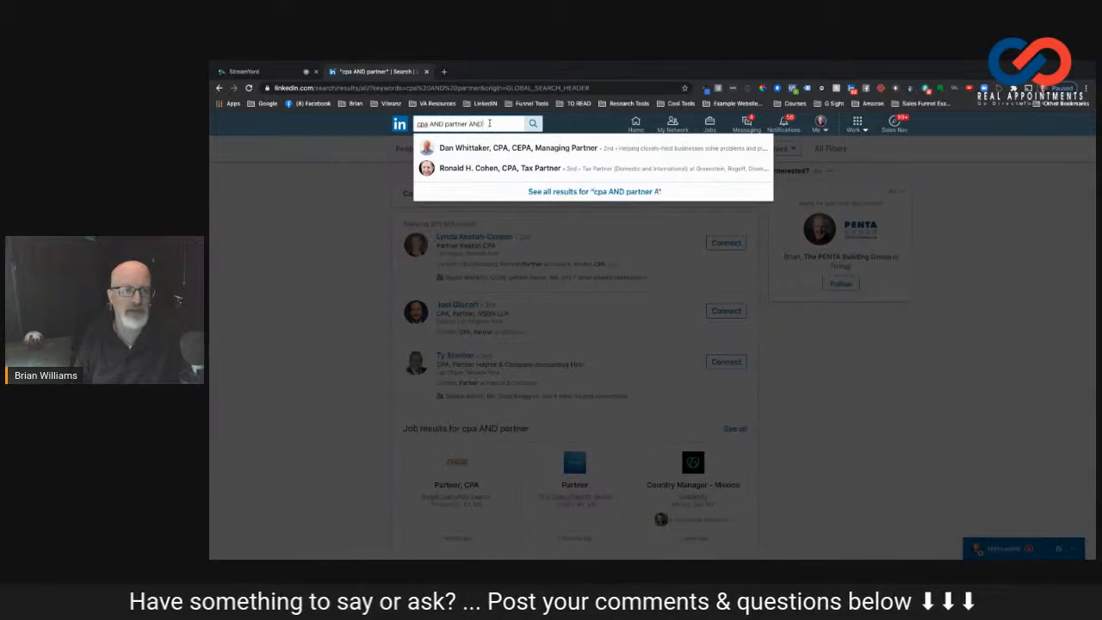
{"action": "type", "text": " chicago"}
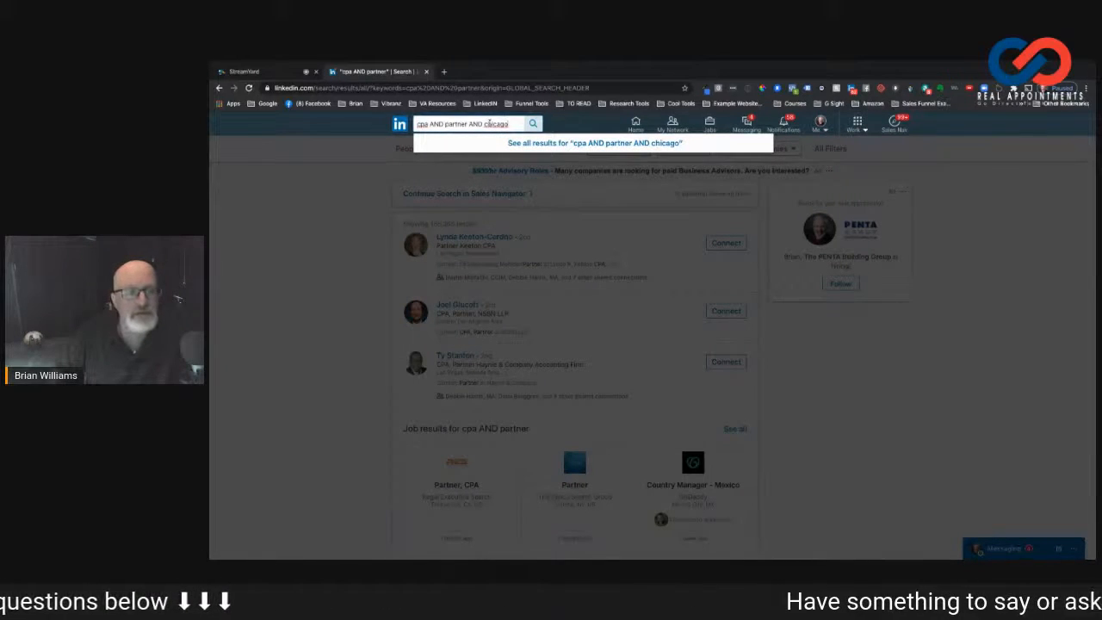
{"action": "key", "text": "Return"}
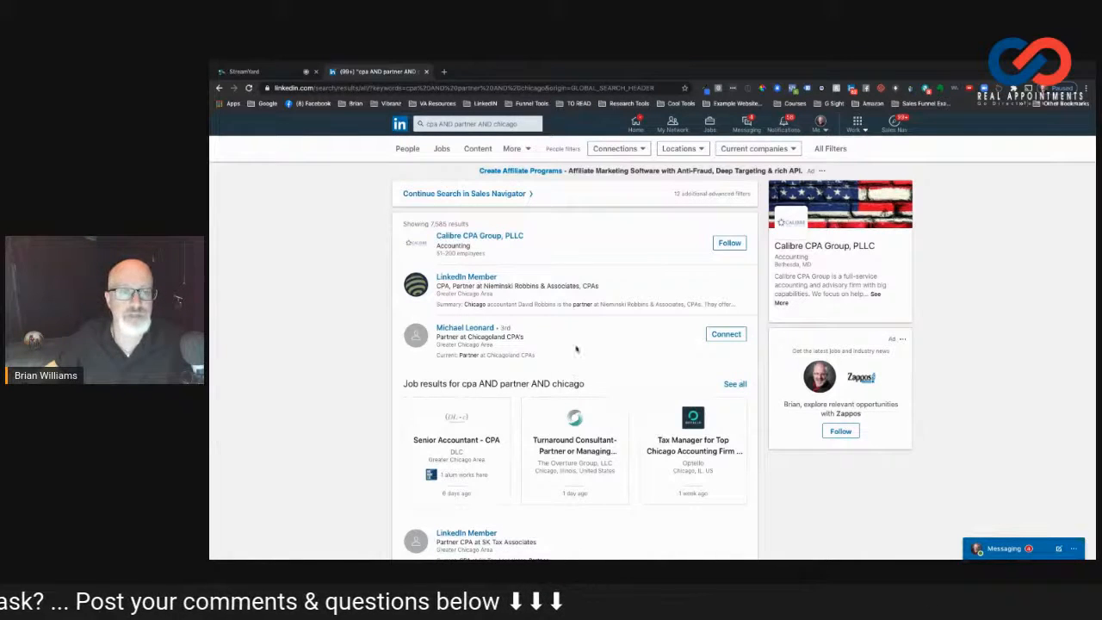
{"action": "left_click_drag", "start_coordinate": [526, 124], "coordinate": [473, 123]}
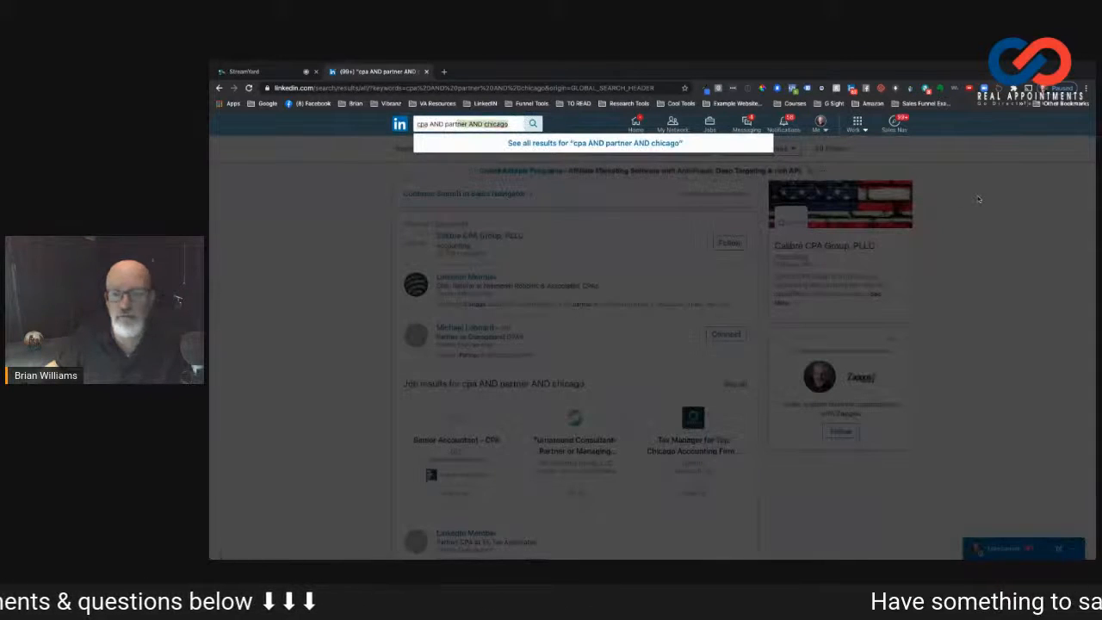
{"action": "left_click", "coordinate": [979, 199]}
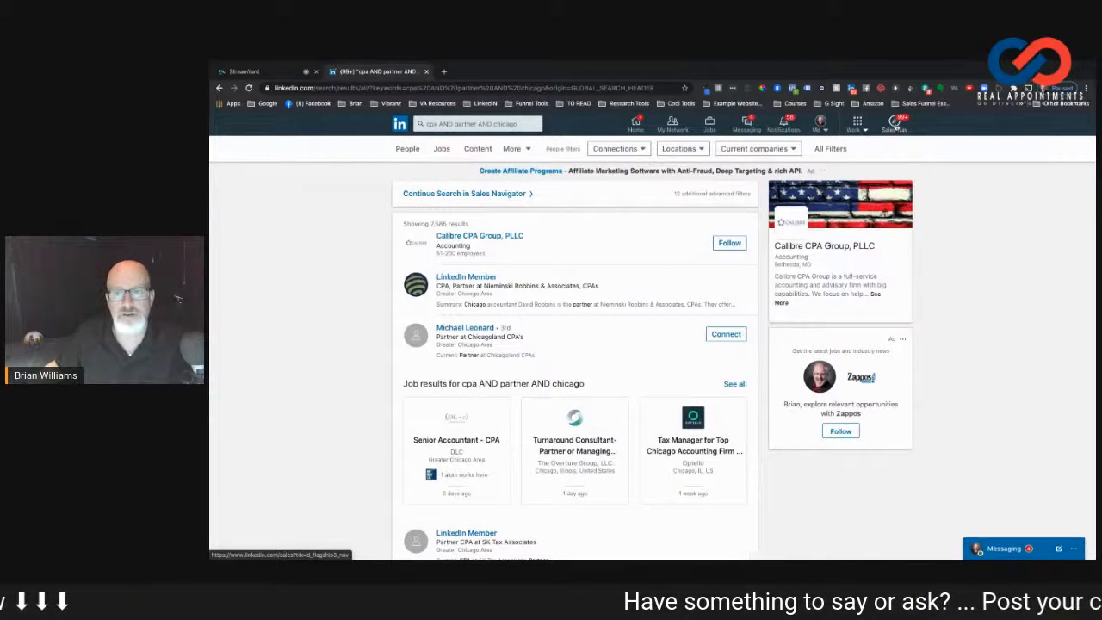
Switch to Sales Navigator and open the lead search filters.
{"action": "left_click", "coordinate": [896, 126]}
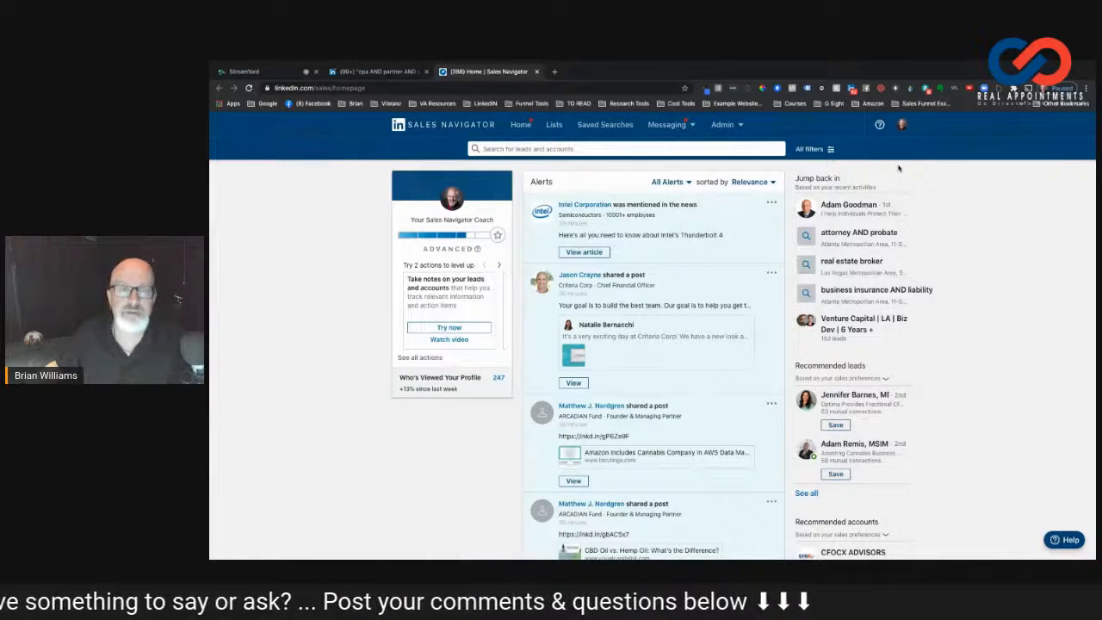
{"action": "left_click", "coordinate": [809, 150]}
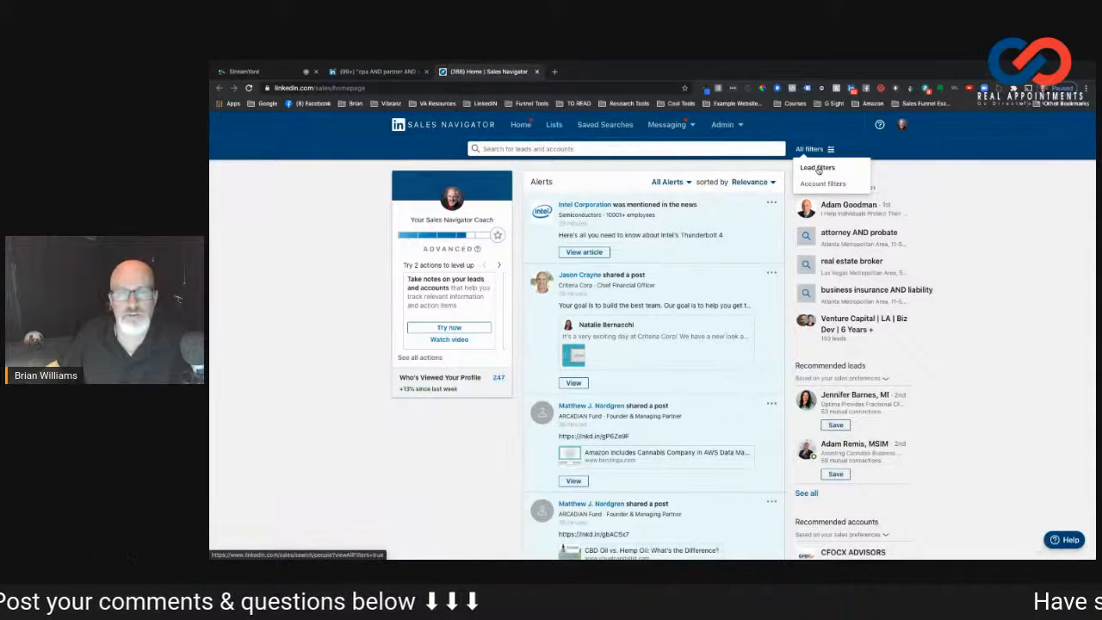
{"action": "left_click", "coordinate": [819, 169]}
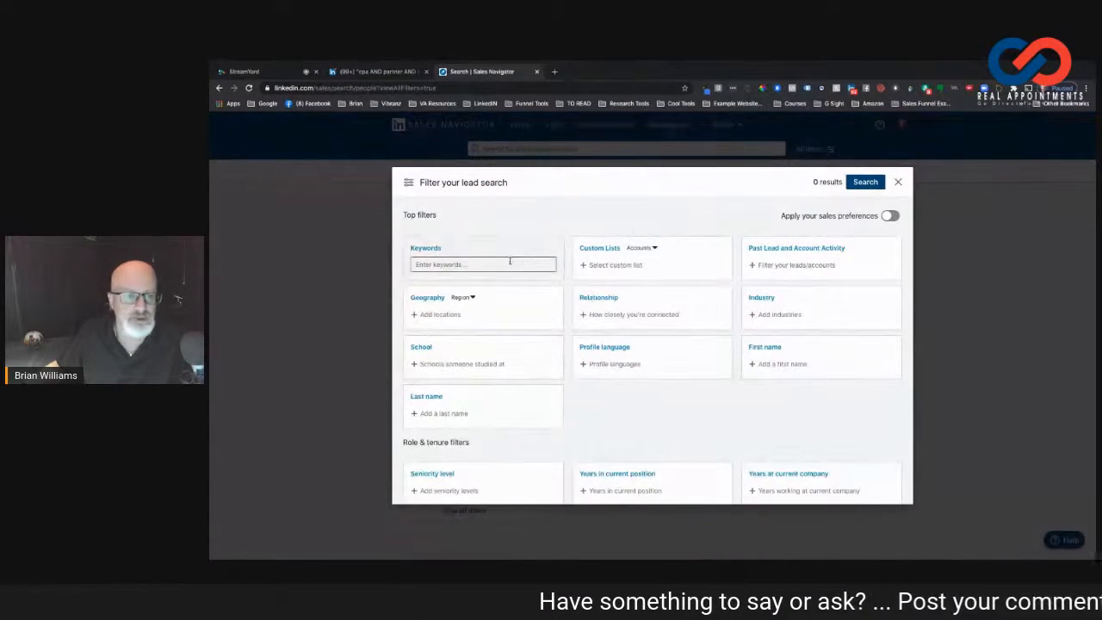
{"action": "left_click", "coordinate": [509, 261]}
{"action": "type", "text": "cpa"}
{"action": "key", "text": "BackSpace"}
{"action": "key", "text": "BackSpace"}
{"action": "type", "text": "pa"}
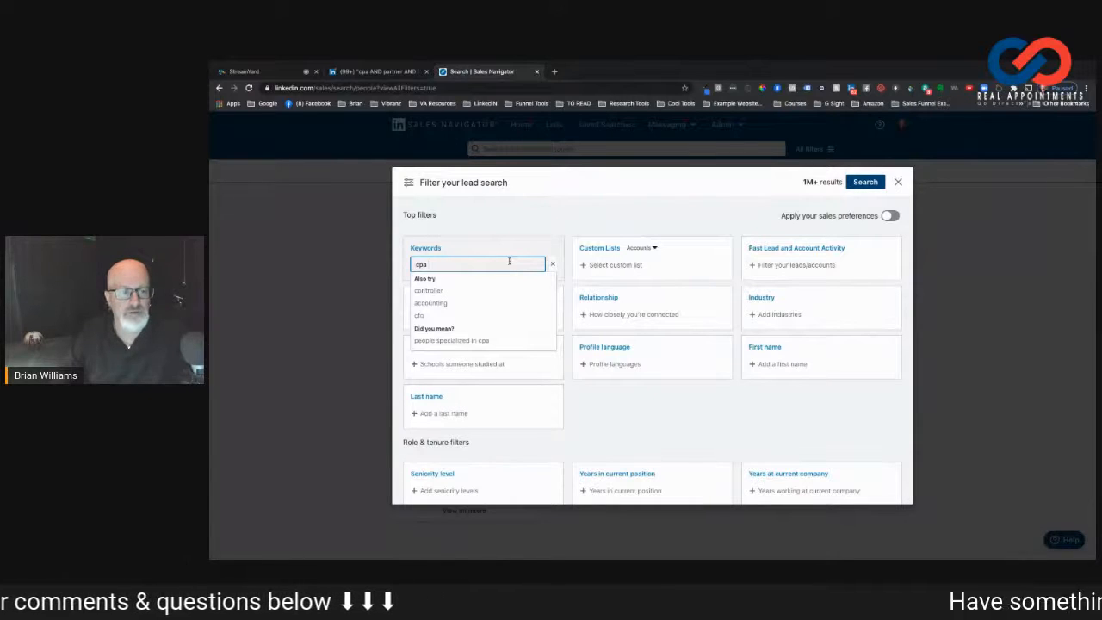
{"action": "type", "text": " AND partner"}
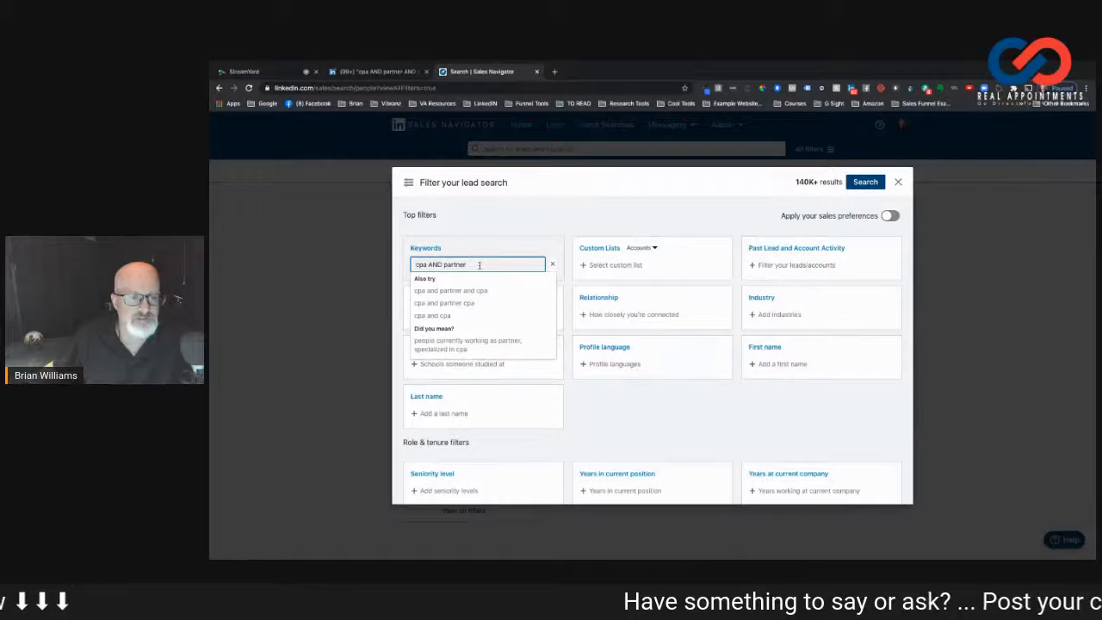
{"action": "key", "text": "Return"}
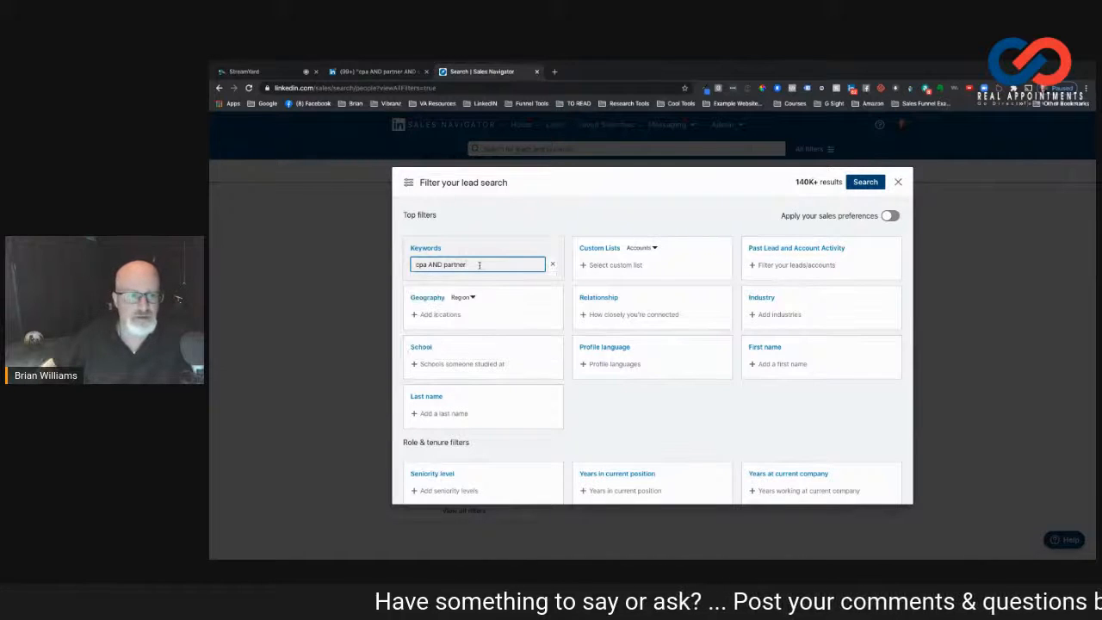
{"action": "left_click_drag", "start_coordinate": [466, 265], "coordinate": [416, 264]}
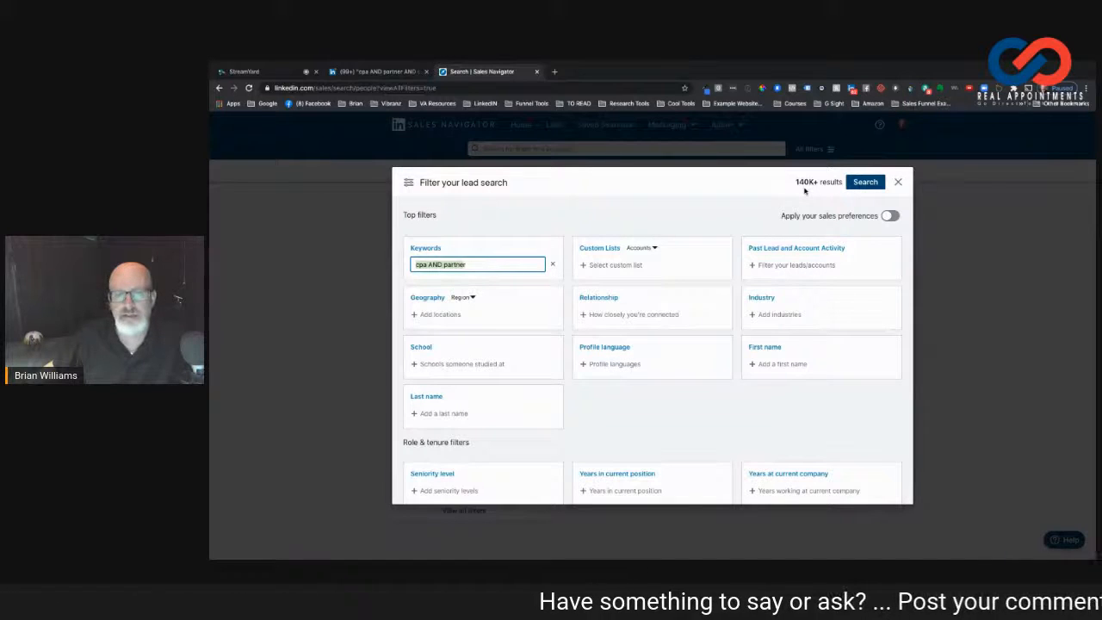
{"action": "left_click", "coordinate": [469, 265]}
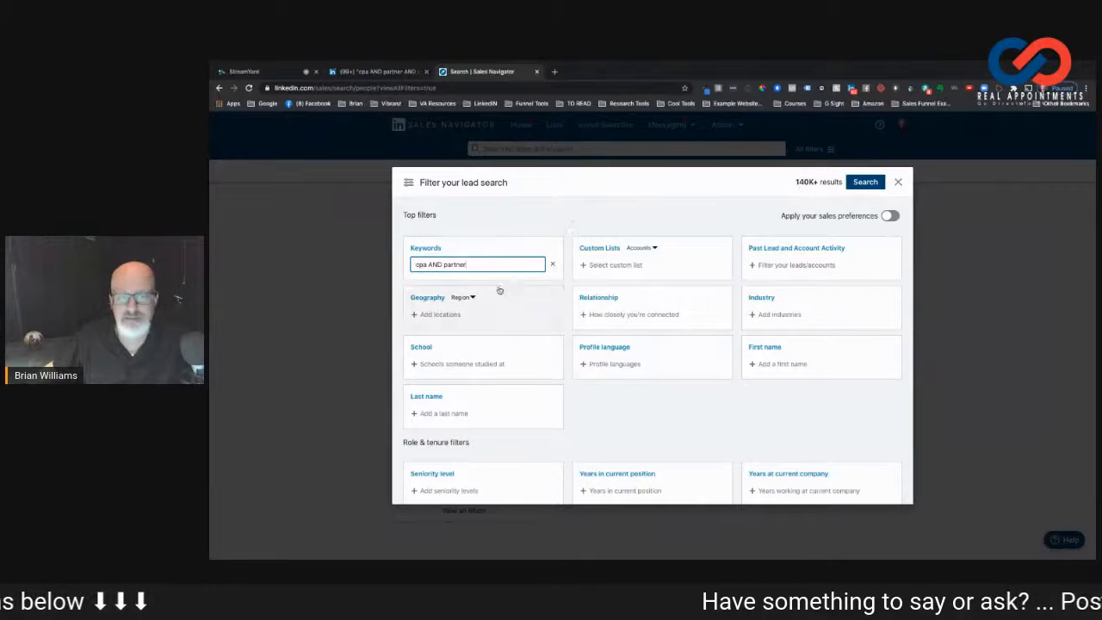
{"action": "left_click", "coordinate": [439, 317]}
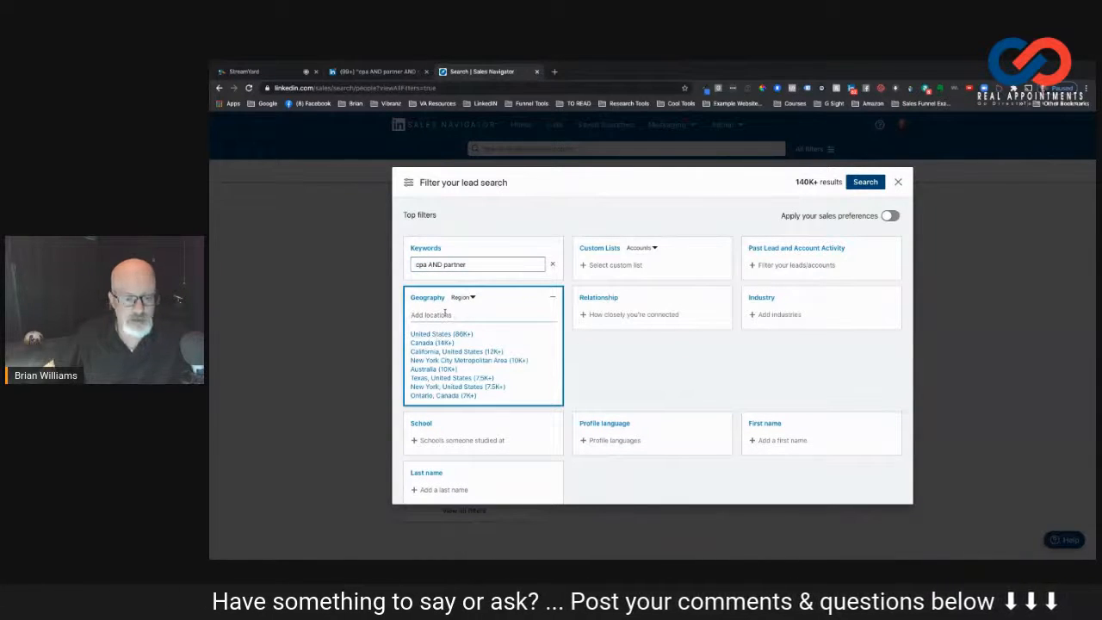
{"action": "type", "text": "chicago"}
{"action": "key", "text": "alt+Left"}
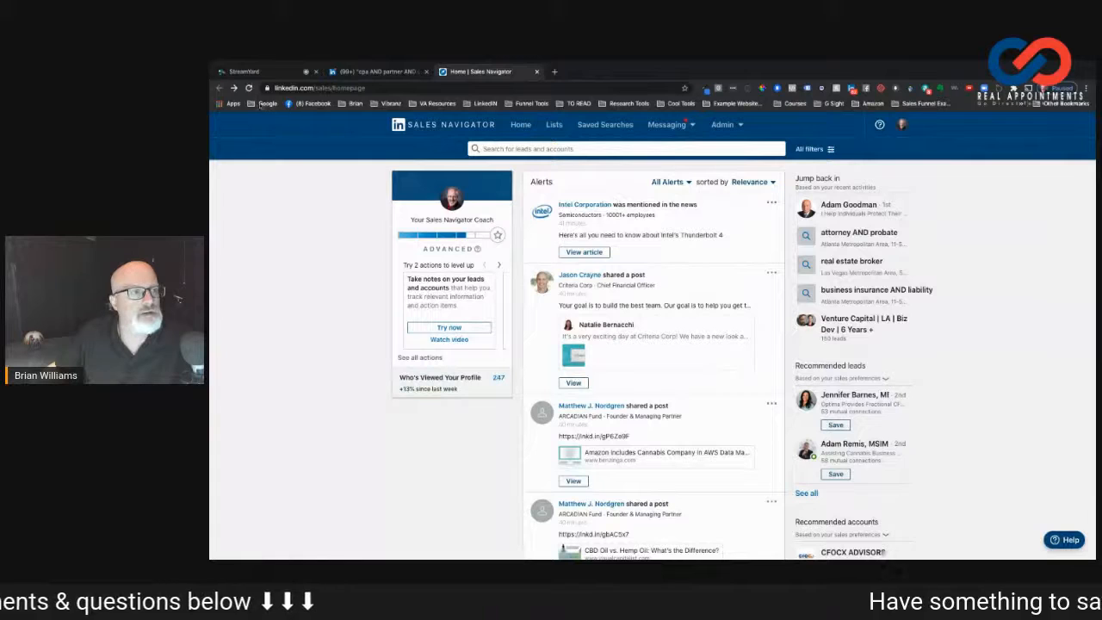
{"action": "left_click", "coordinate": [233, 88]}
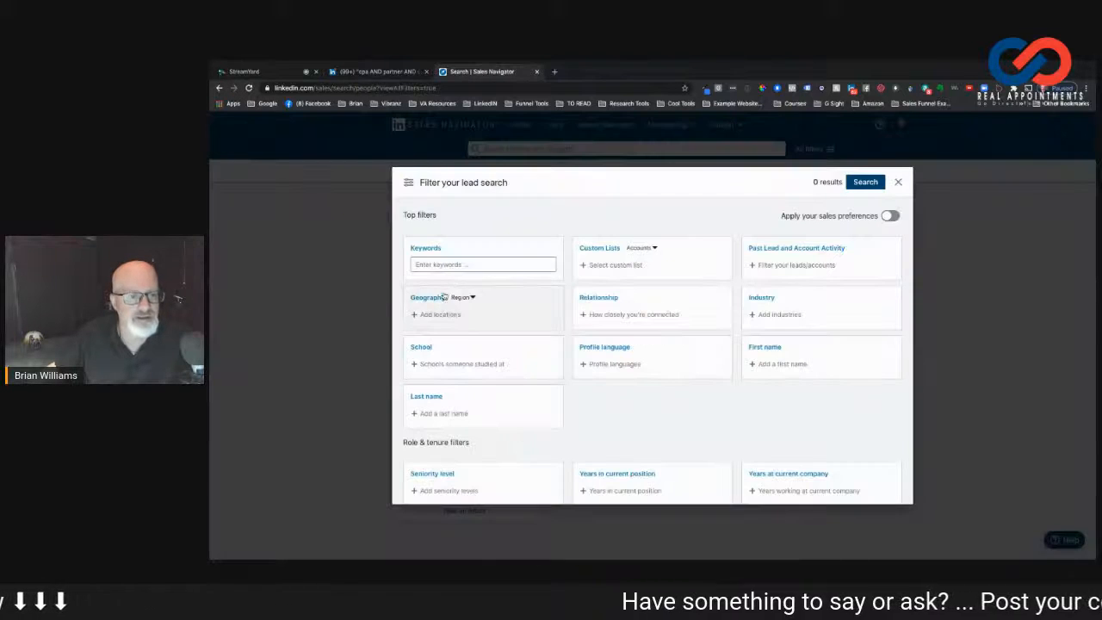
Set the lead search keywords to "cpa AND partner".
{"action": "left_click", "coordinate": [455, 265]}
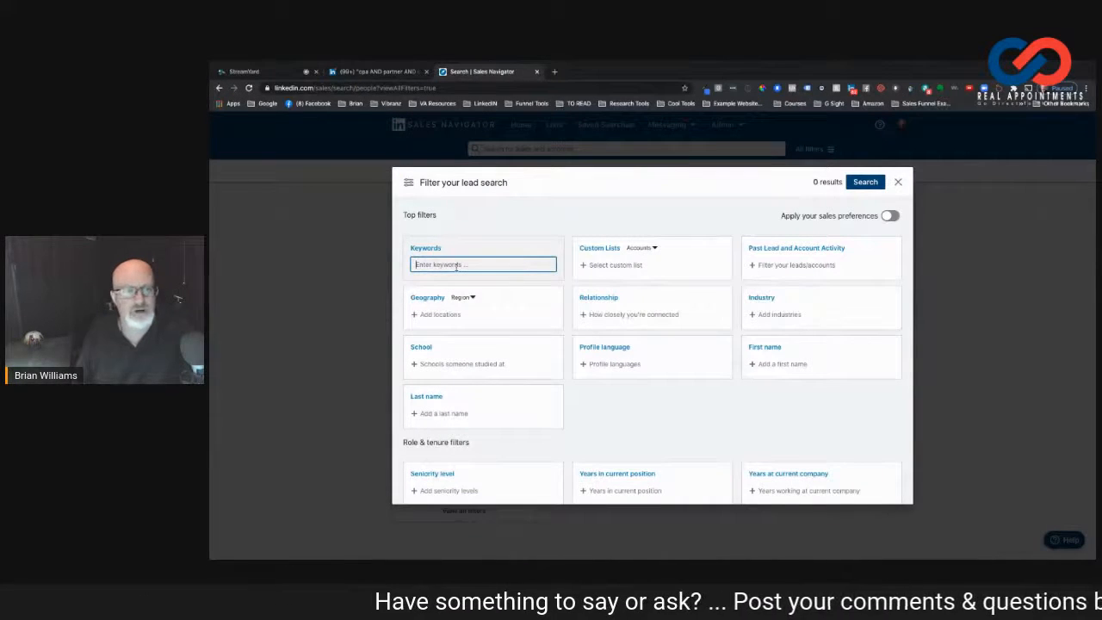
{"action": "type", "text": "cpa AND"}
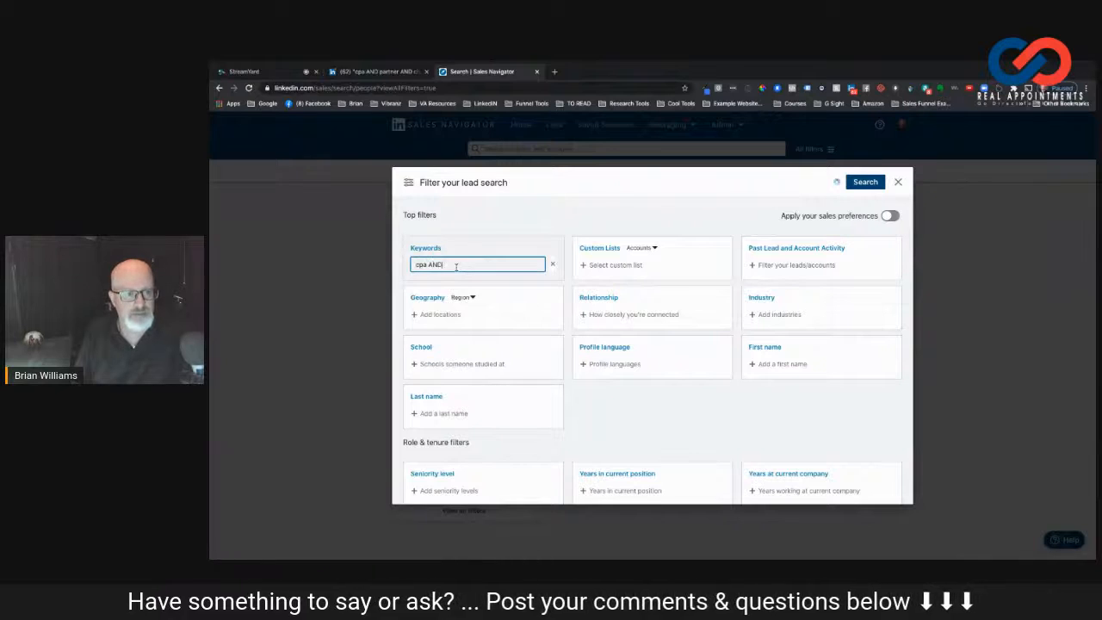
{"action": "type", "text": " parner"}
{"action": "key", "text": "BackSpace"}
{"action": "key", "text": "BackSpace"}
{"action": "key", "text": "BackSpace"}
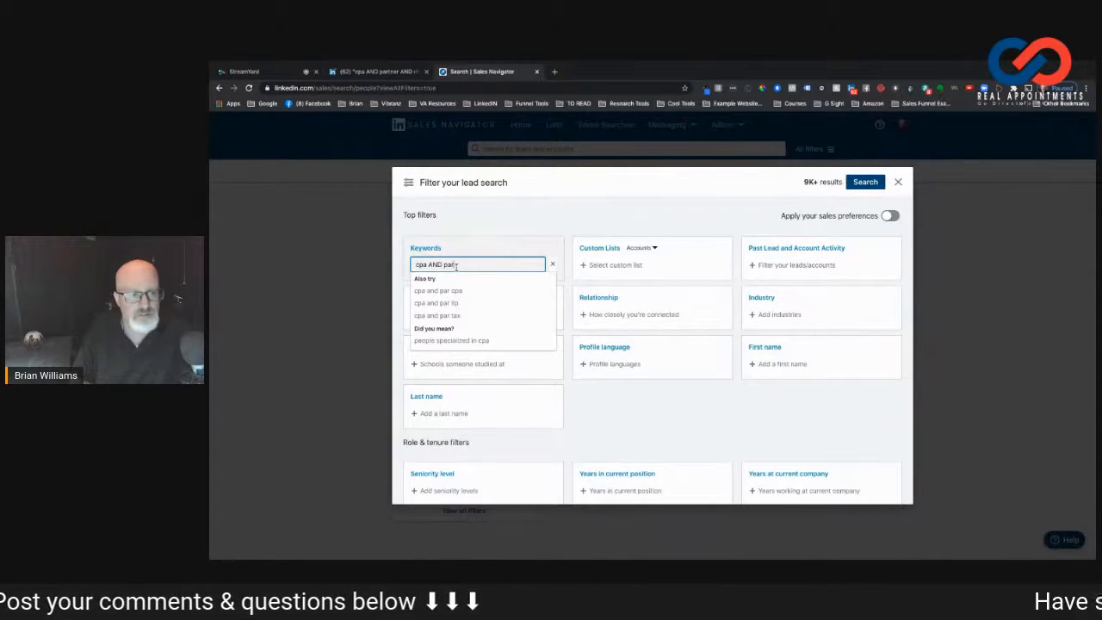
{"action": "type", "text": "tner"}
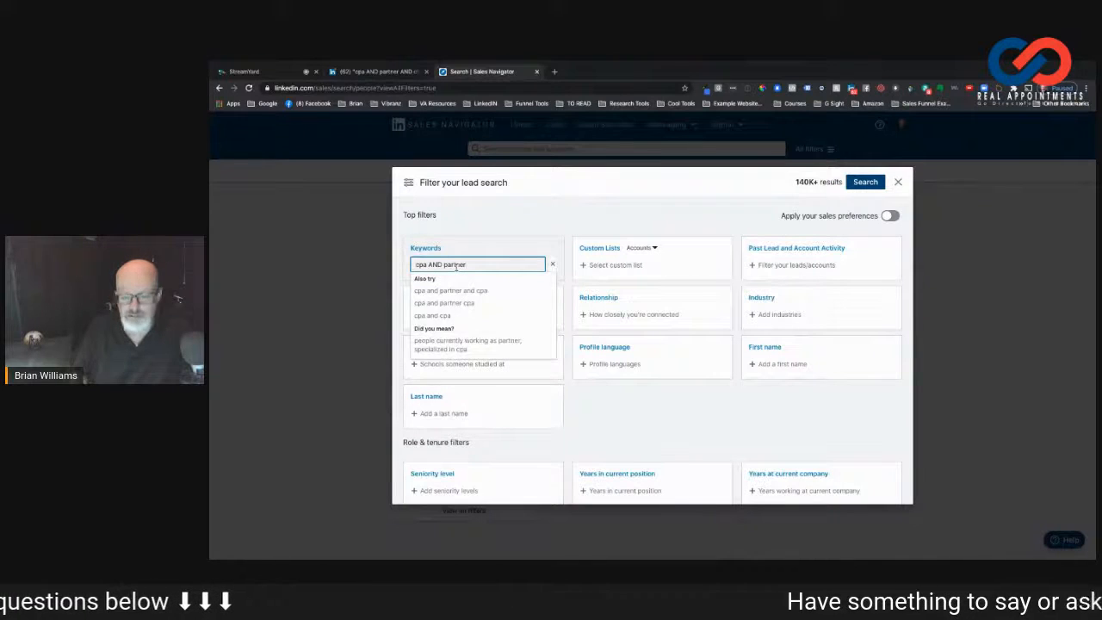
Limit the lead search geography to the Greater Chicago Area region.
{"action": "left_click", "coordinate": [453, 313]}
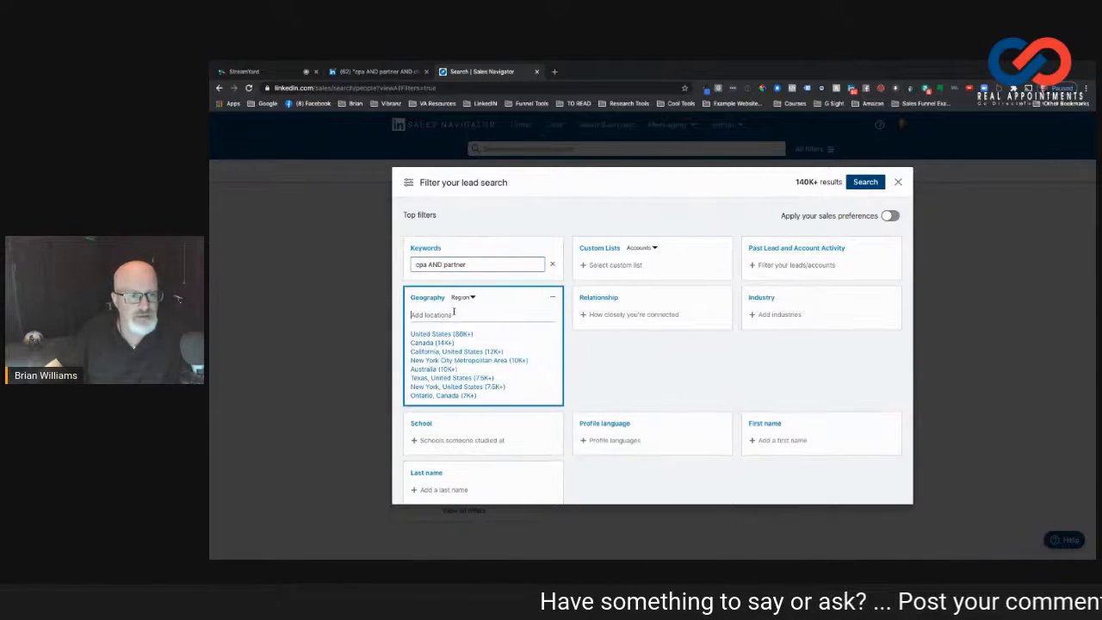
{"action": "type", "text": "chic"}
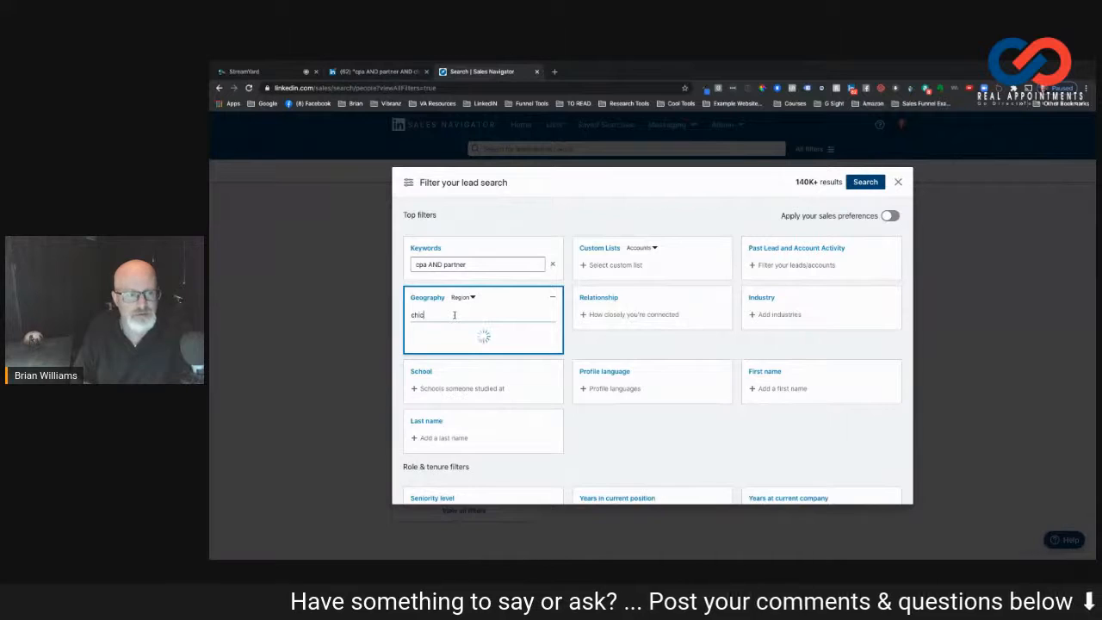
{"action": "type", "text": "ago"}
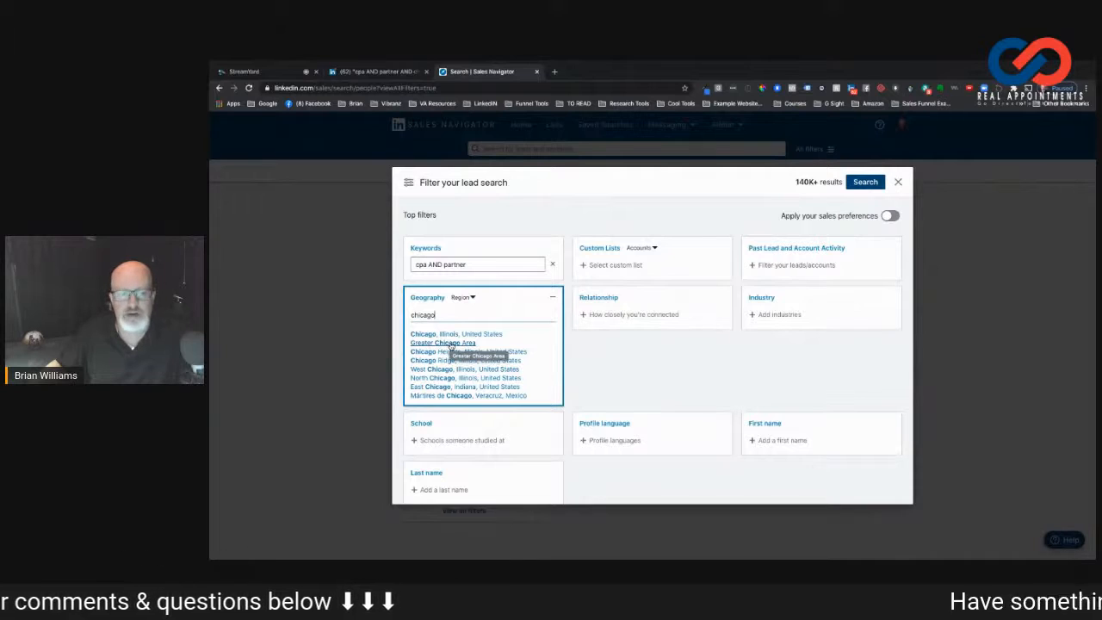
{"action": "left_click", "coordinate": [450, 343]}
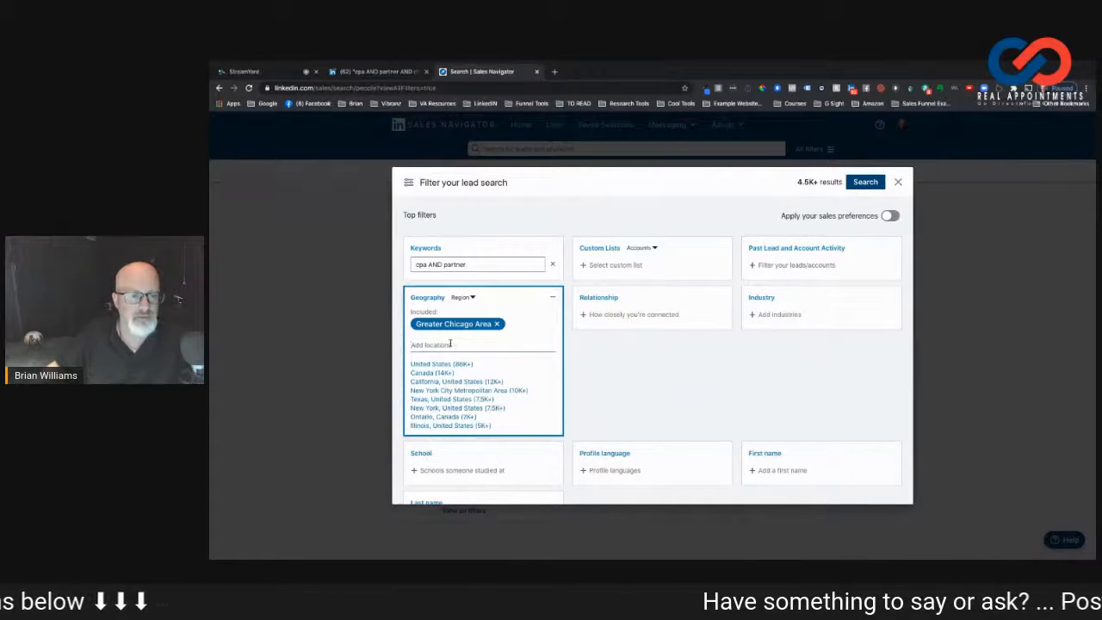
Limit the lead search to companies with headcounts of 11-50 and 51-200.
{"action": "left_click", "coordinate": [616, 368]}
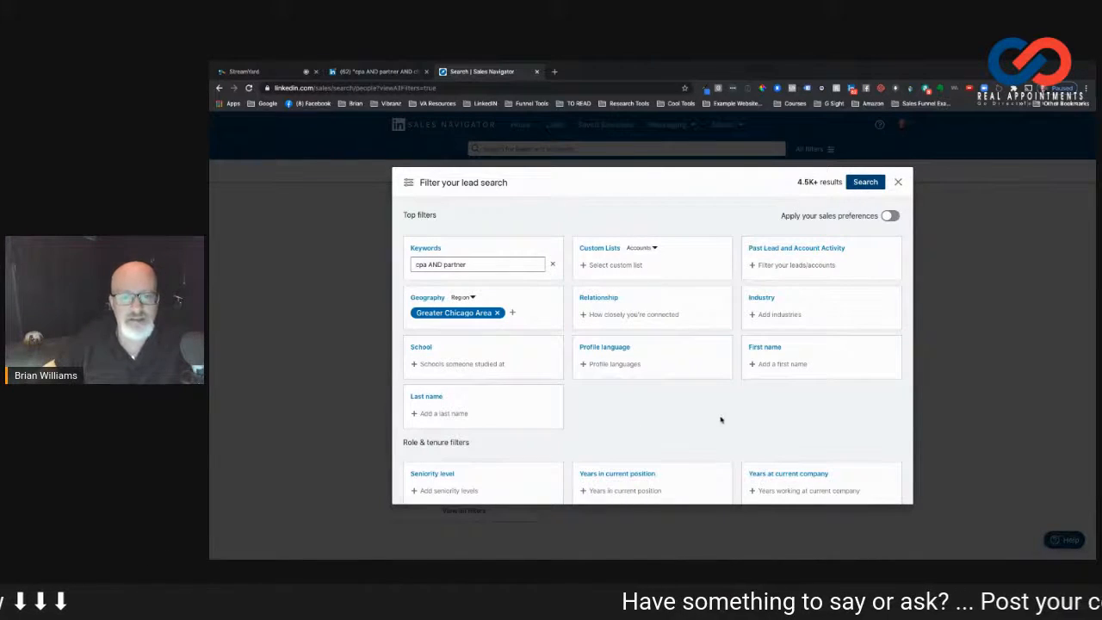
{"action": "scroll", "coordinate": [731, 414], "scroll_direction": "down", "scroll_amount": 2}
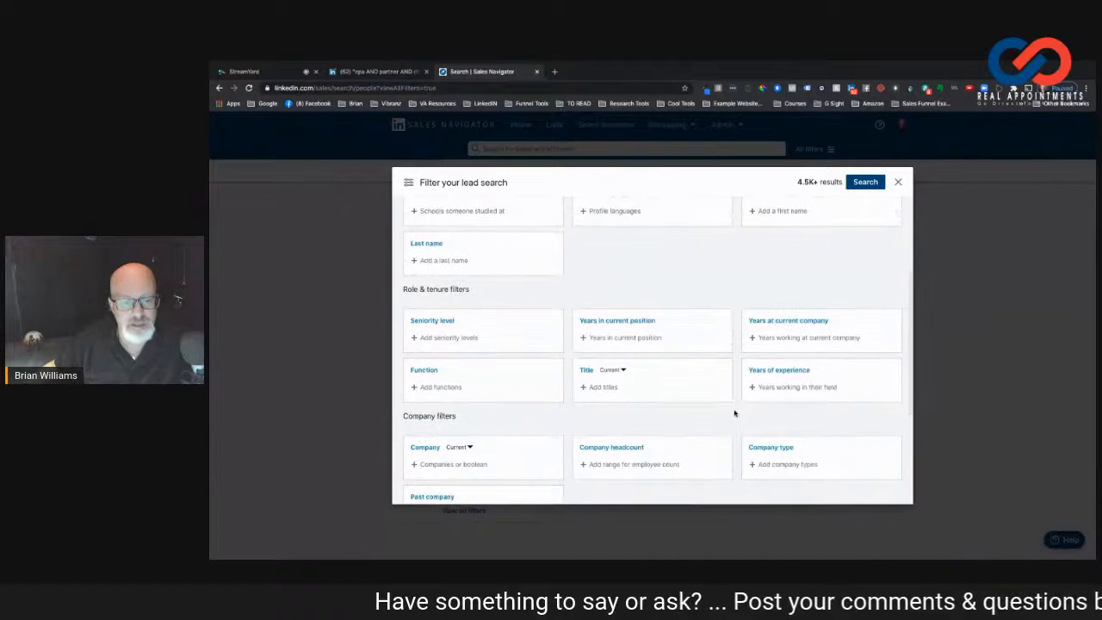
{"action": "scroll", "coordinate": [732, 413], "scroll_direction": "down", "scroll_amount": 1}
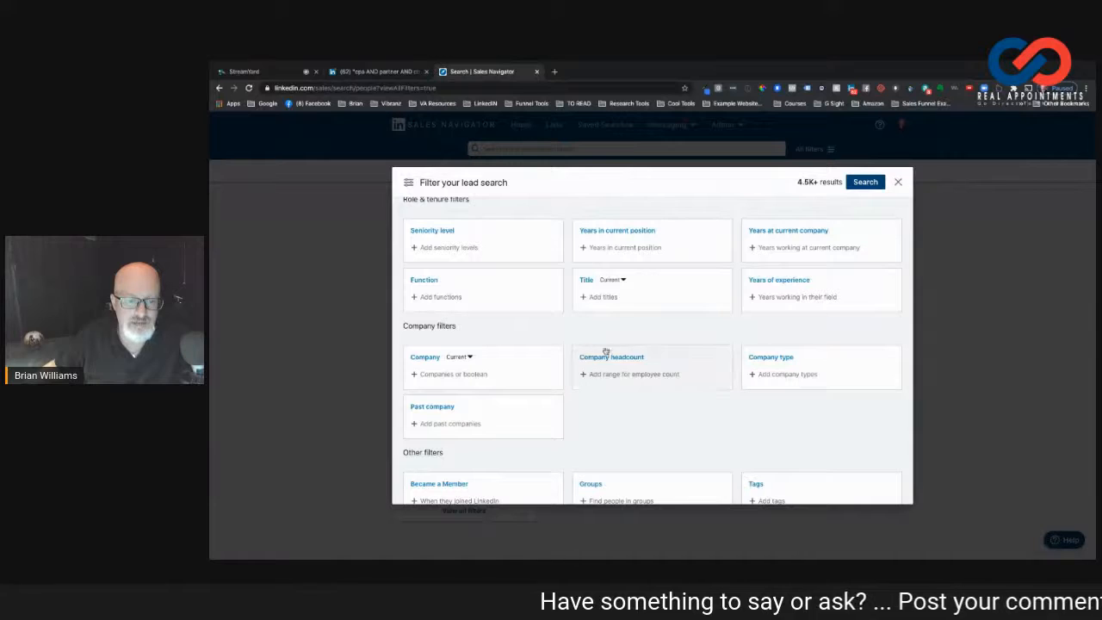
{"action": "left_click", "coordinate": [634, 380]}
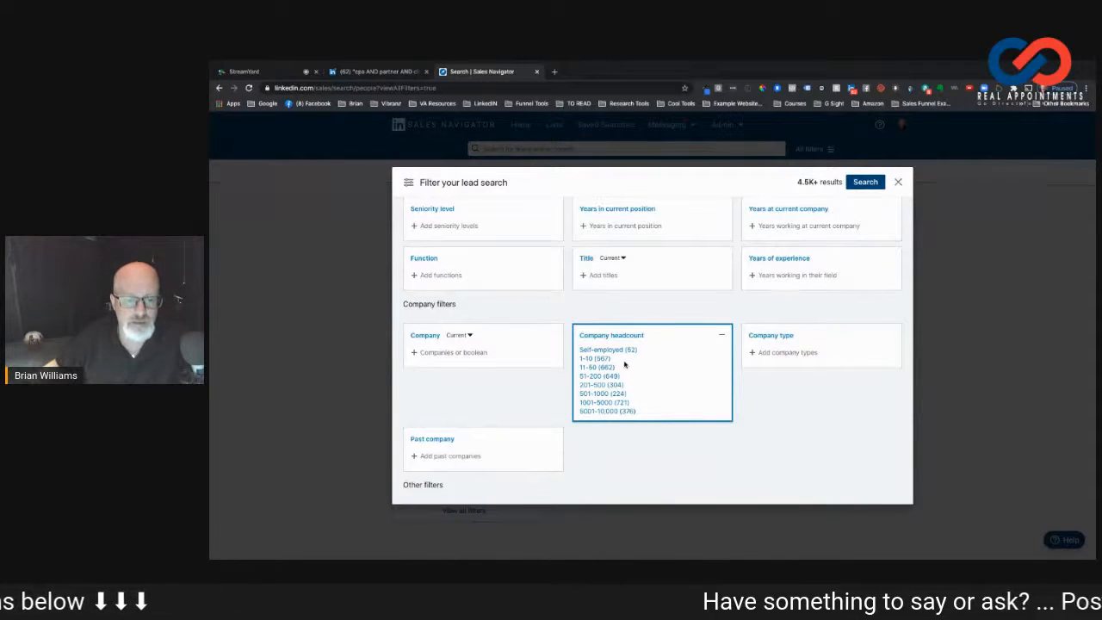
{"action": "left_click", "coordinate": [597, 369]}
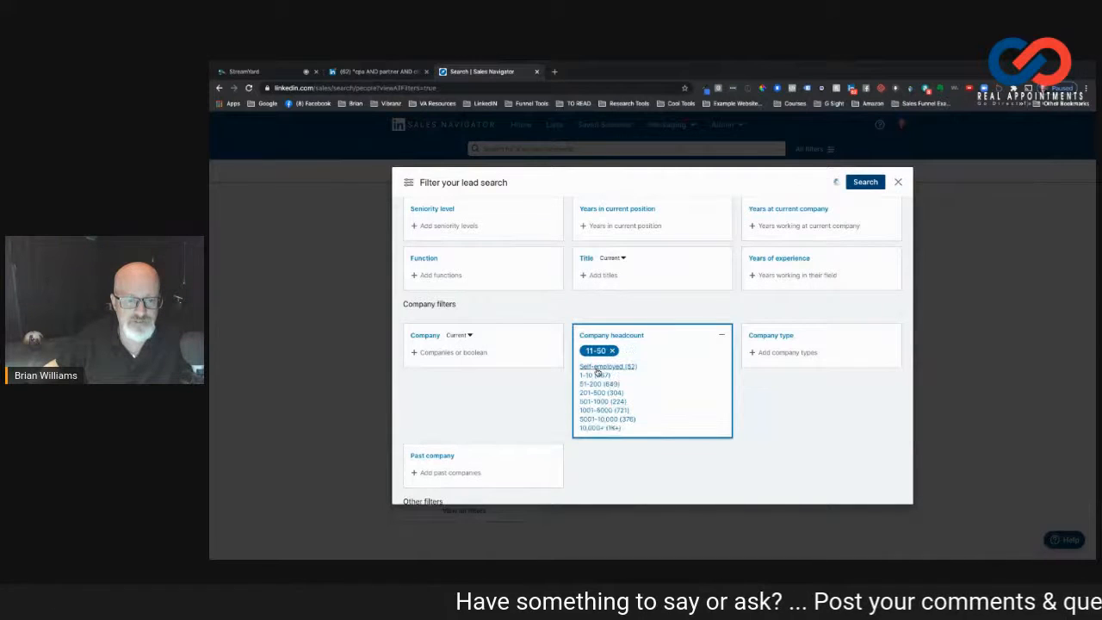
{"action": "left_click", "coordinate": [600, 384]}
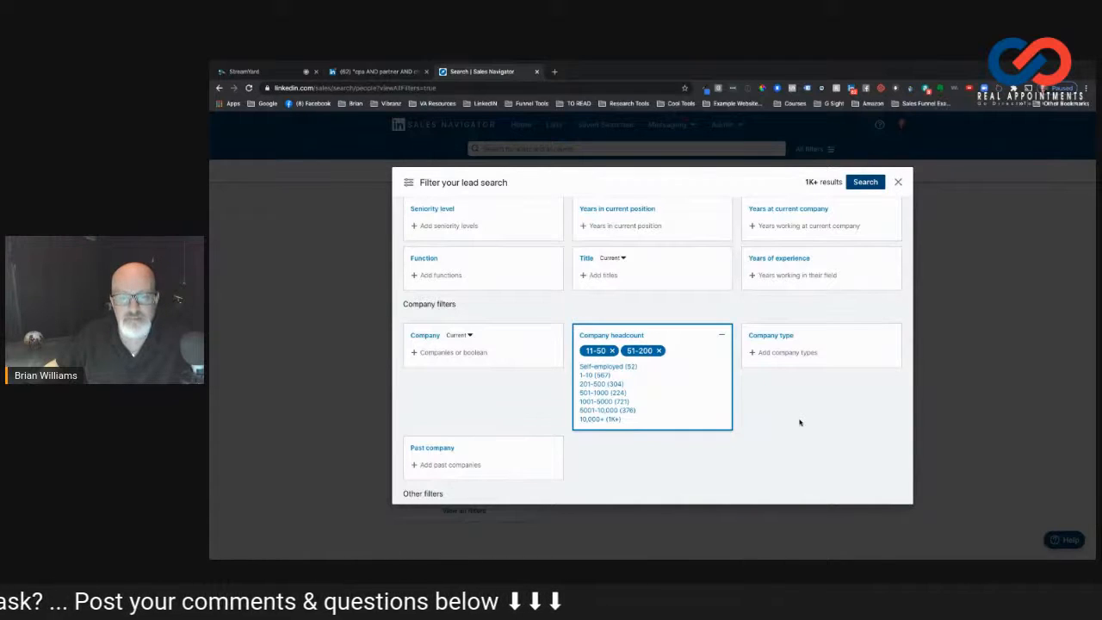
{"action": "left_click", "coordinate": [799, 422]}
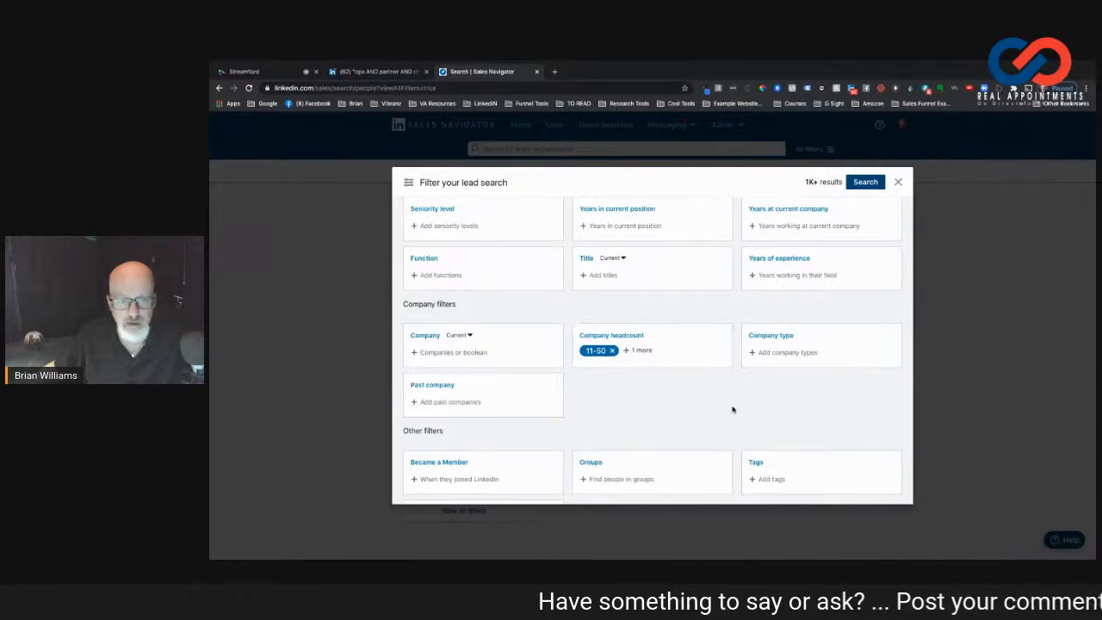
Filter years in current position to 3 to 5 years, 6 to 10 years and more than 10 years.
{"action": "scroll", "coordinate": [733, 410], "scroll_direction": "up", "scroll_amount": 1}
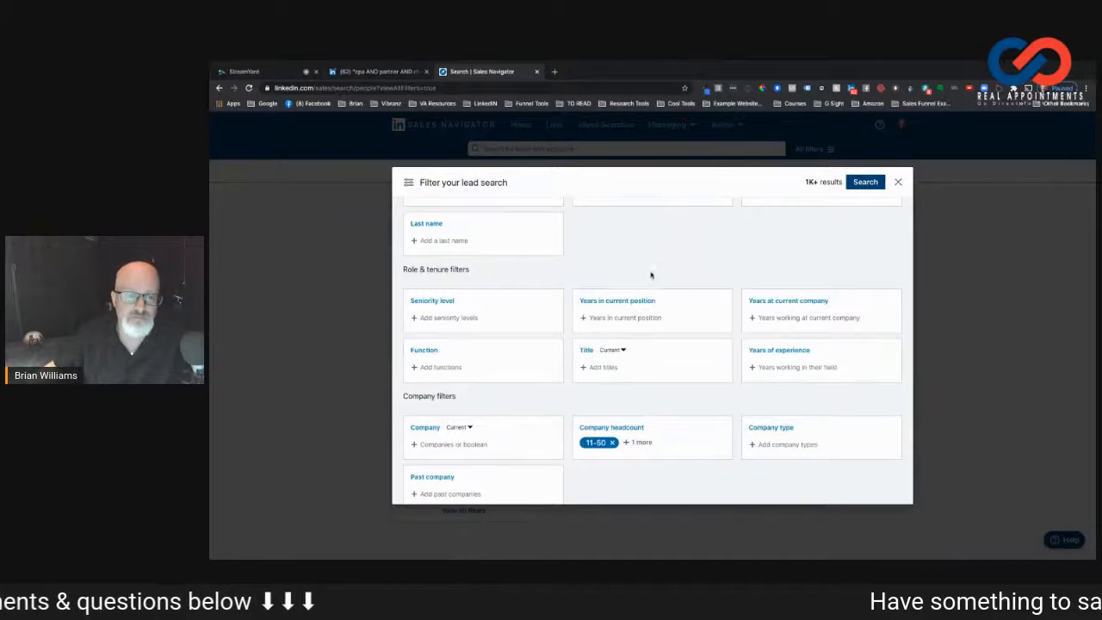
{"action": "left_click", "coordinate": [628, 307]}
{"action": "left_click", "coordinate": [603, 334]}
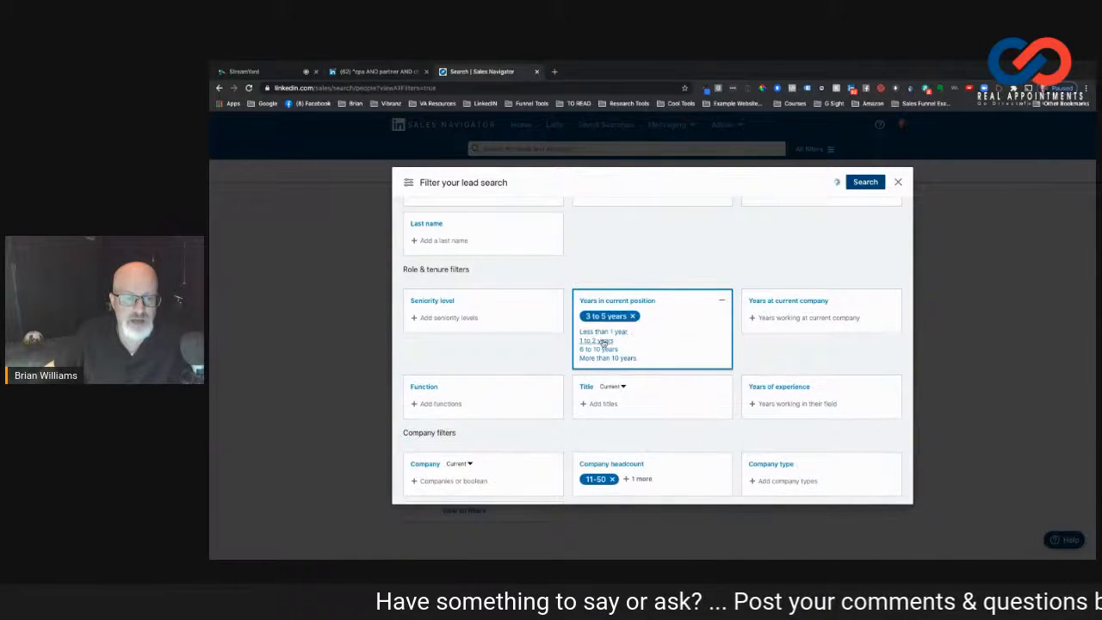
{"action": "left_click", "coordinate": [603, 350]}
{"action": "left_click", "coordinate": [604, 351]}
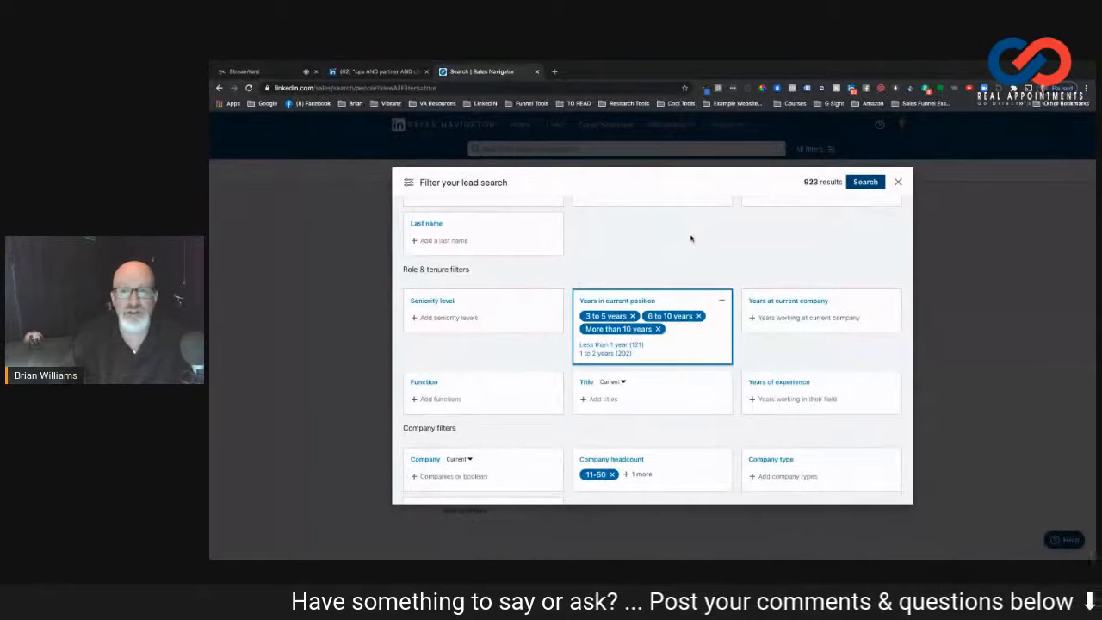
{"action": "left_click", "coordinate": [691, 239]}
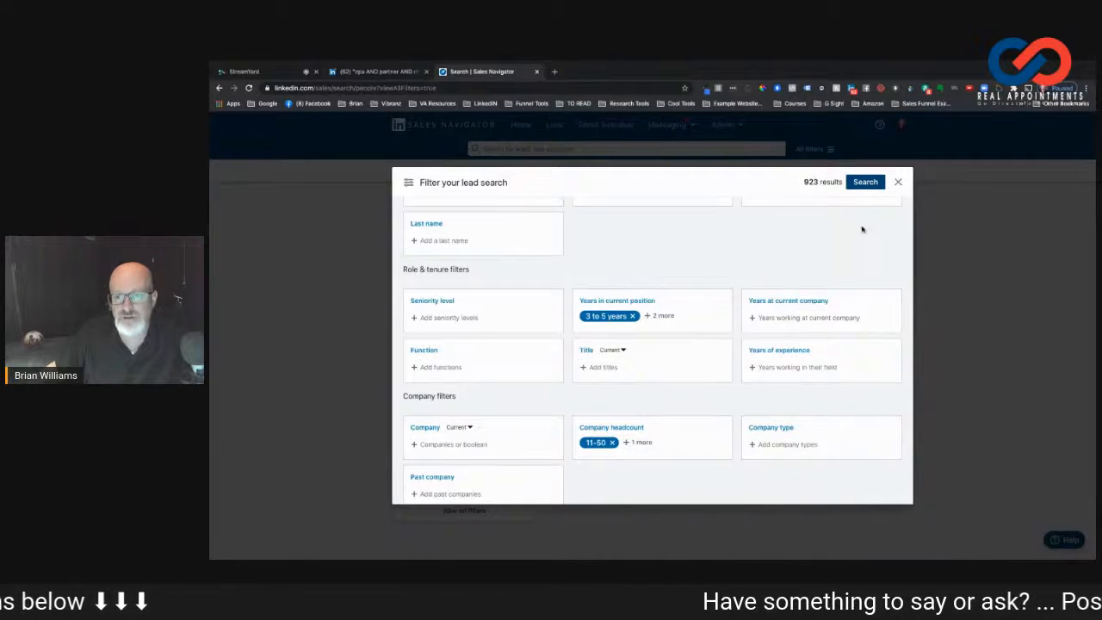
Run the filtered lead search and look through the titles and companies of the listed leads.
{"action": "left_click", "coordinate": [866, 183]}
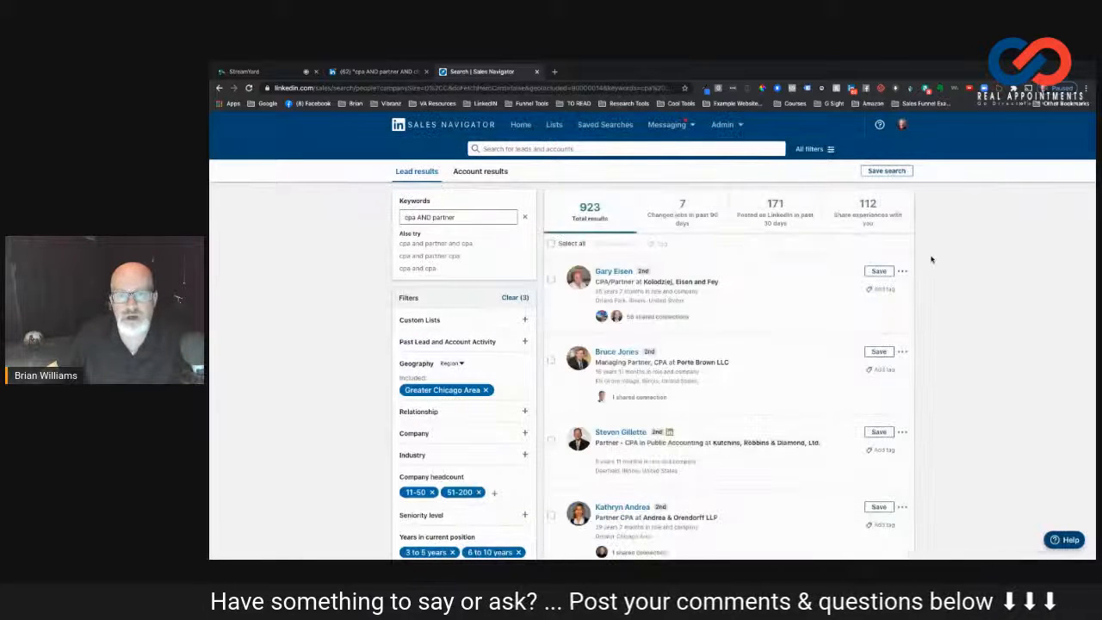
{"action": "scroll", "coordinate": [674, 368], "scroll_direction": "down", "scroll_amount": 1}
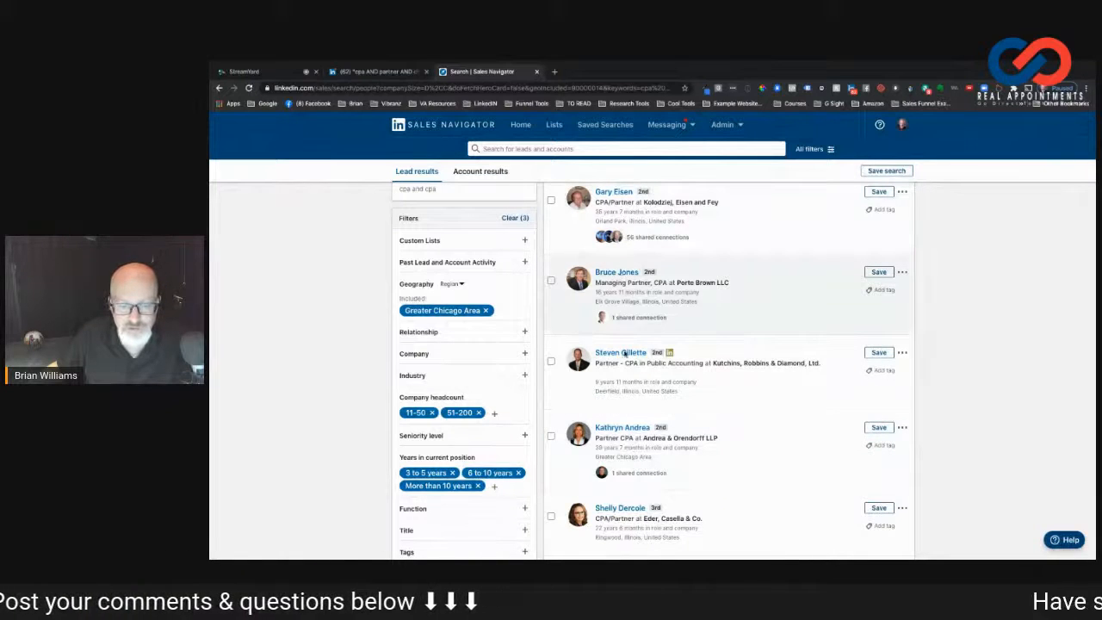
{"action": "scroll", "coordinate": [751, 441], "scroll_direction": "down", "scroll_amount": 2}
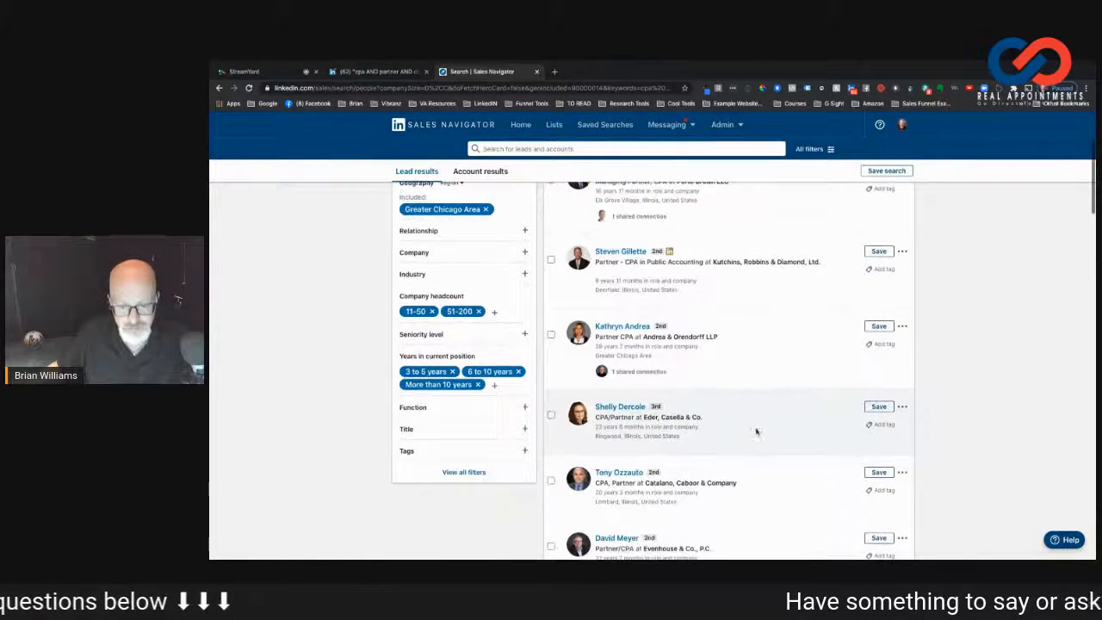
{"action": "scroll", "coordinate": [761, 428], "scroll_direction": "down", "scroll_amount": 2}
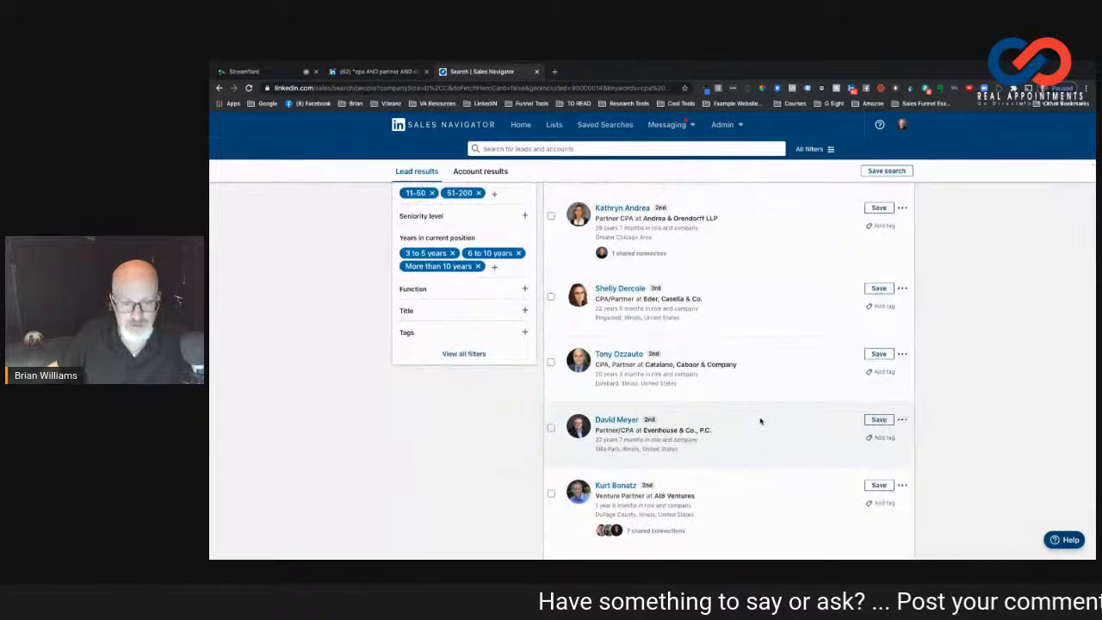
{"action": "scroll", "coordinate": [761, 421], "scroll_direction": "down", "scroll_amount": 1}
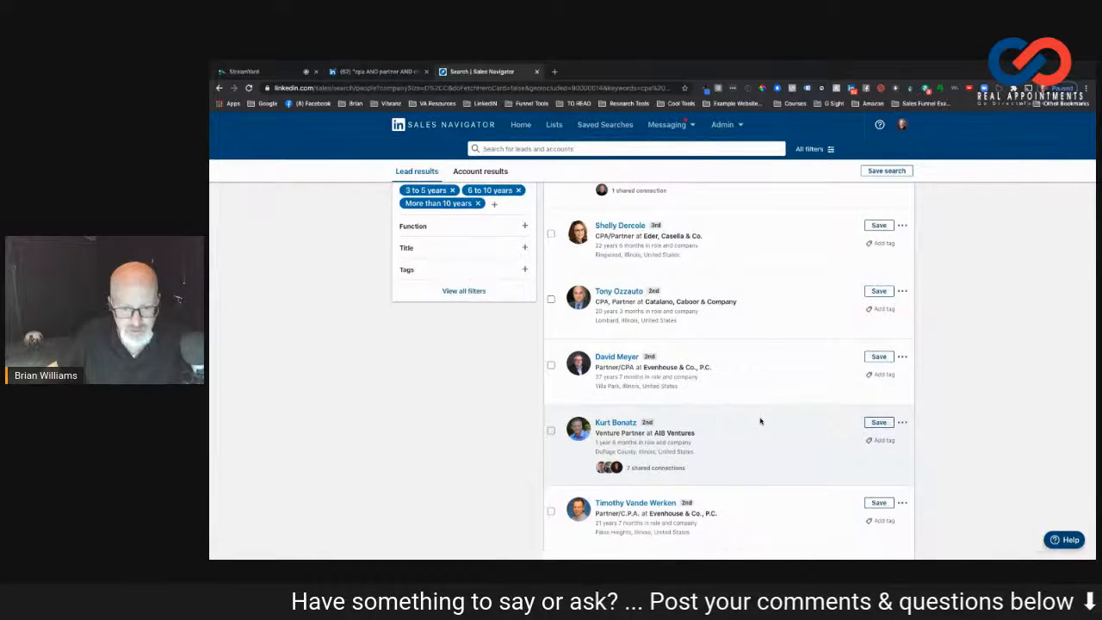
{"action": "scroll", "coordinate": [760, 422], "scroll_direction": "down", "scroll_amount": 5}
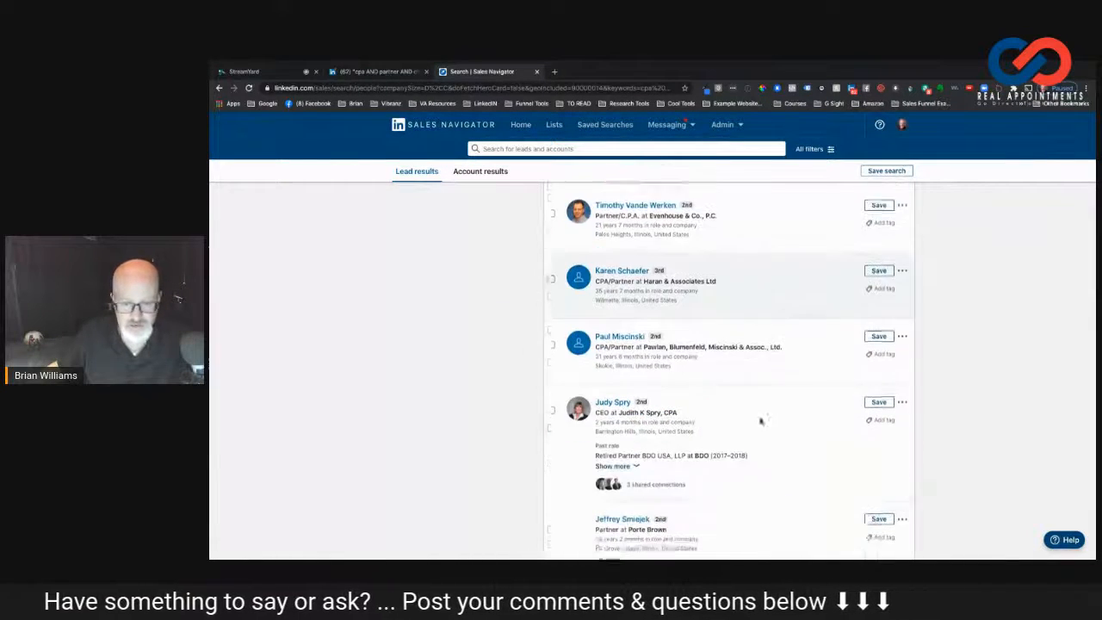
{"action": "scroll", "coordinate": [761, 421], "scroll_direction": "up", "scroll_amount": 10}
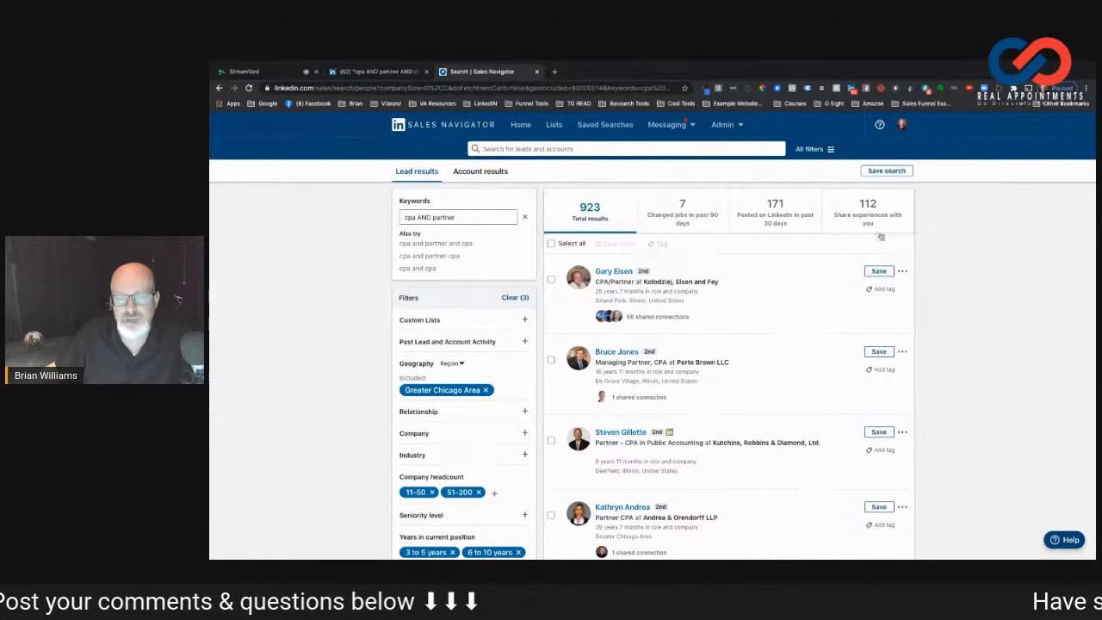
Narrow the lead results to people who posted on LinkedIn in the past 30 days and review the list.
{"action": "left_click", "coordinate": [779, 210]}
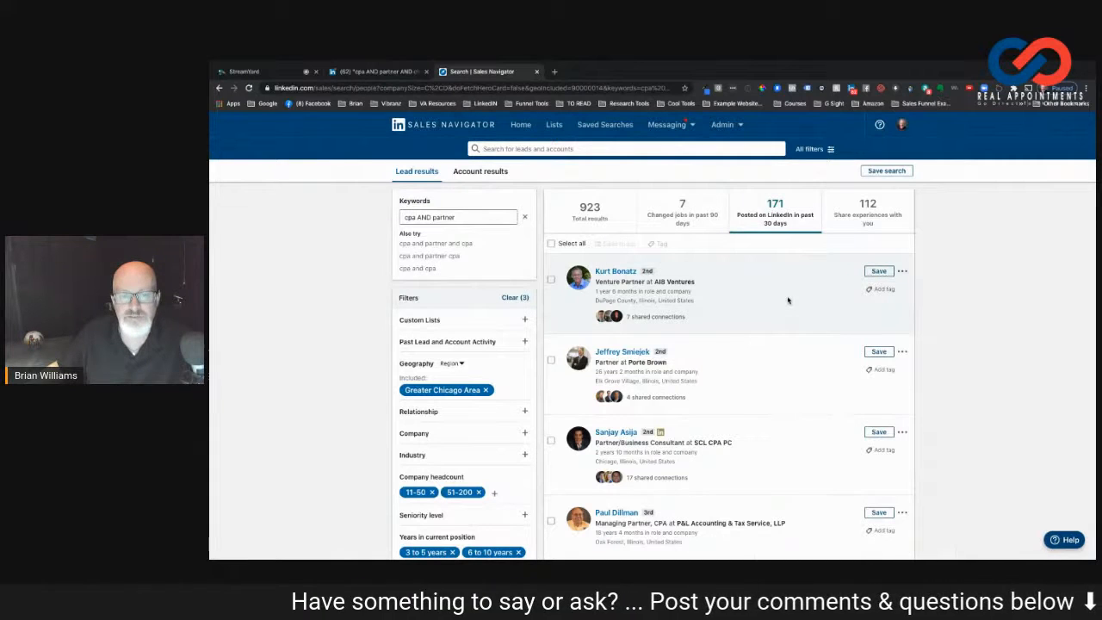
{"action": "scroll", "coordinate": [789, 298], "scroll_direction": "down", "scroll_amount": 2}
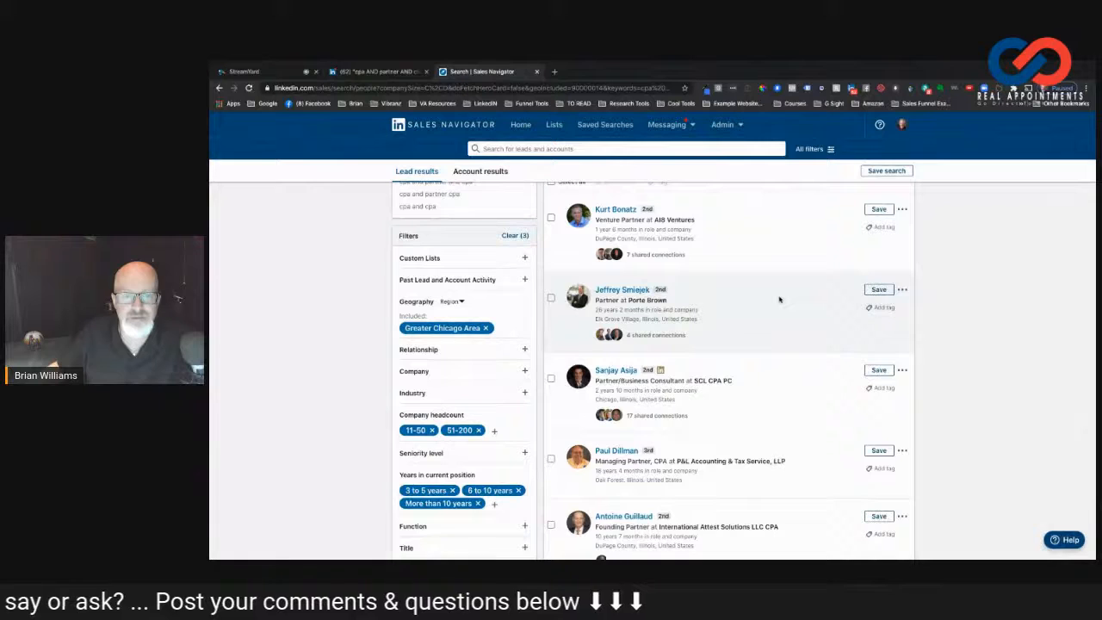
{"action": "scroll", "coordinate": [780, 299], "scroll_direction": "down", "scroll_amount": 15}
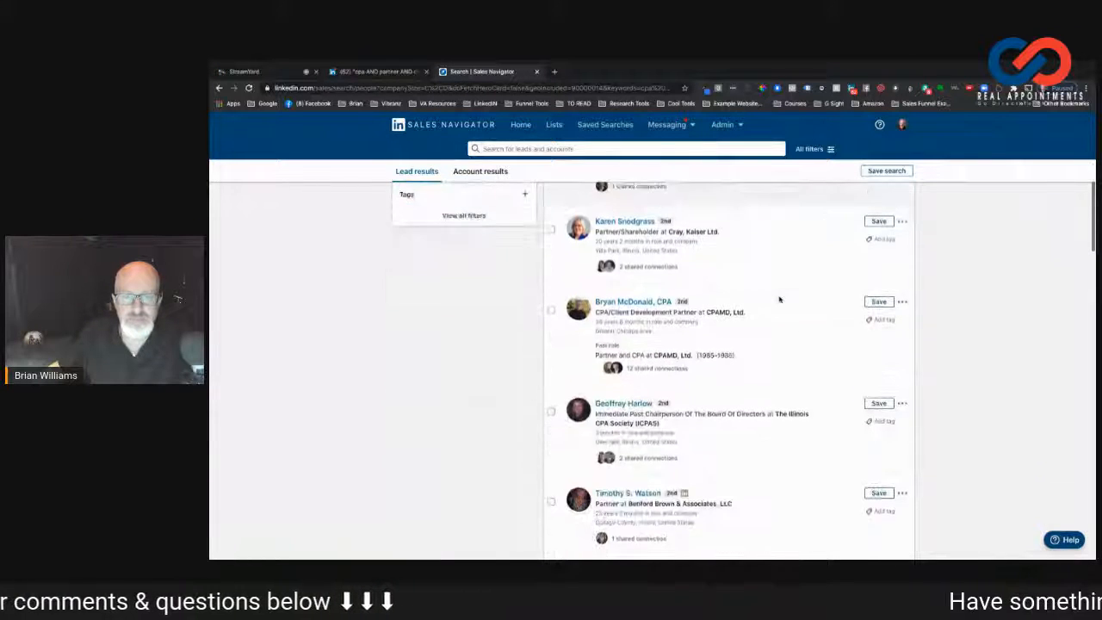
{"action": "scroll", "coordinate": [780, 299], "scroll_direction": "up", "scroll_amount": 2}
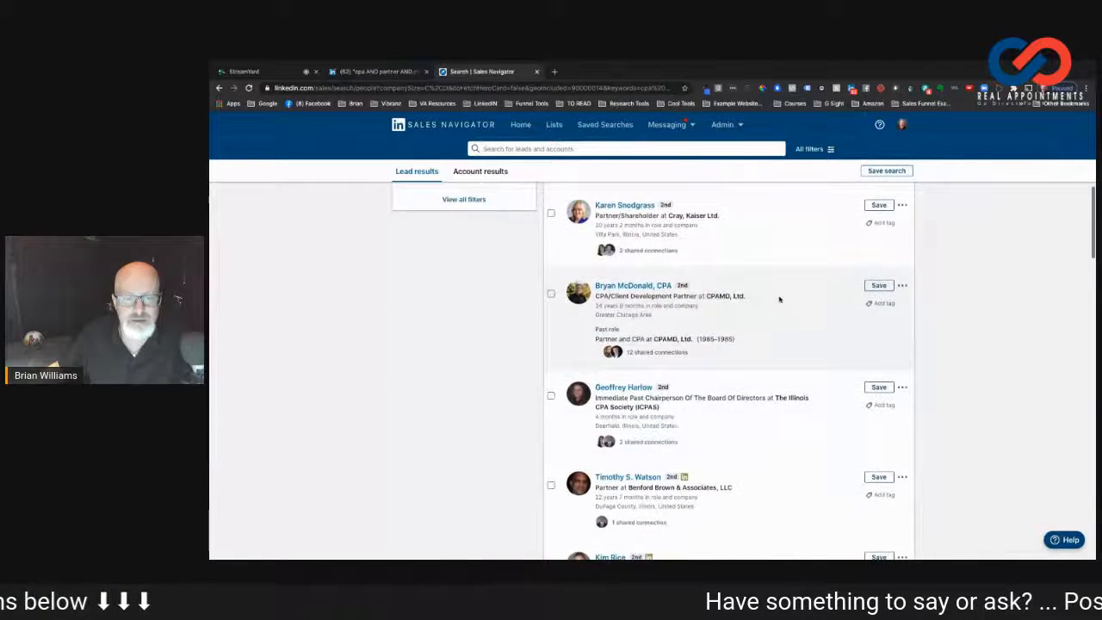
{"action": "scroll", "coordinate": [779, 299], "scroll_direction": "up", "scroll_amount": 12}
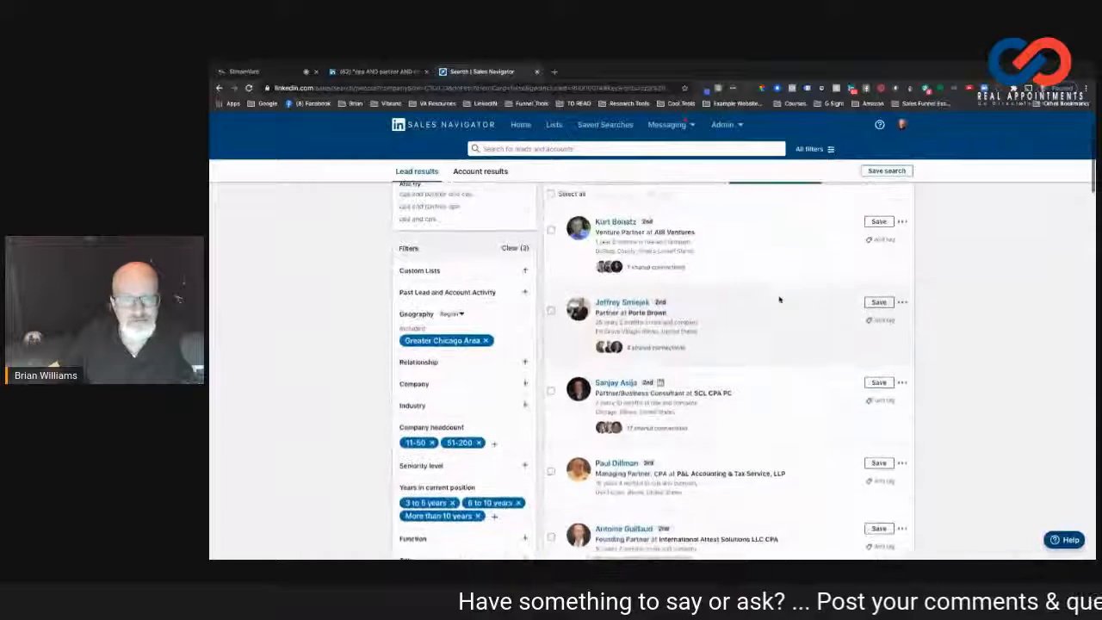
{"action": "scroll", "coordinate": [779, 299], "scroll_direction": "up", "scroll_amount": 1}
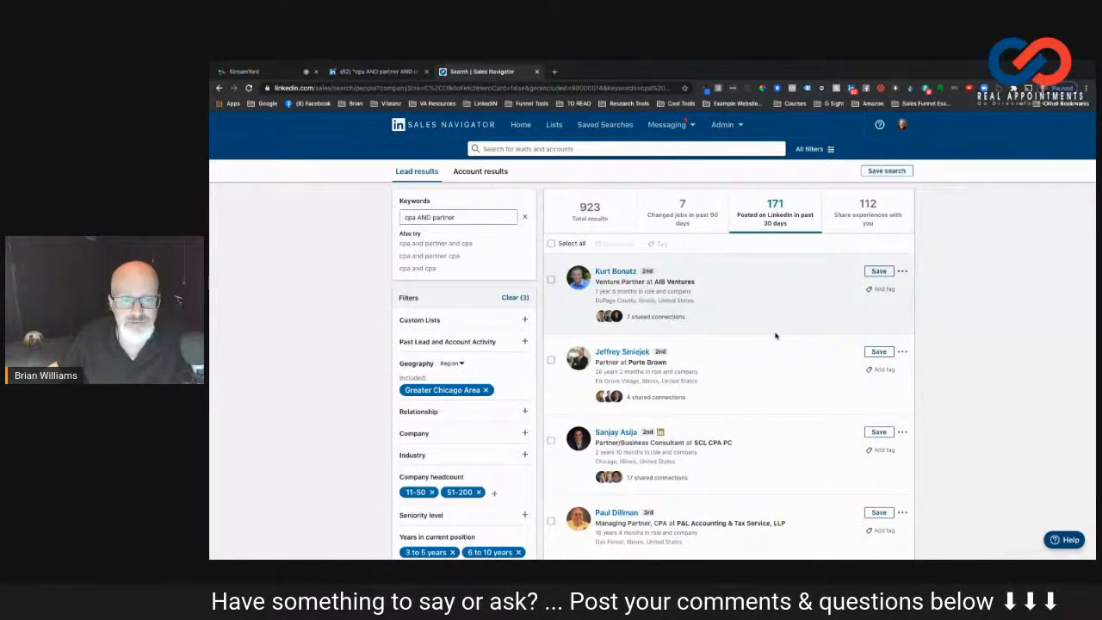
{"action": "scroll", "coordinate": [775, 336], "scroll_direction": "down", "scroll_amount": 10}
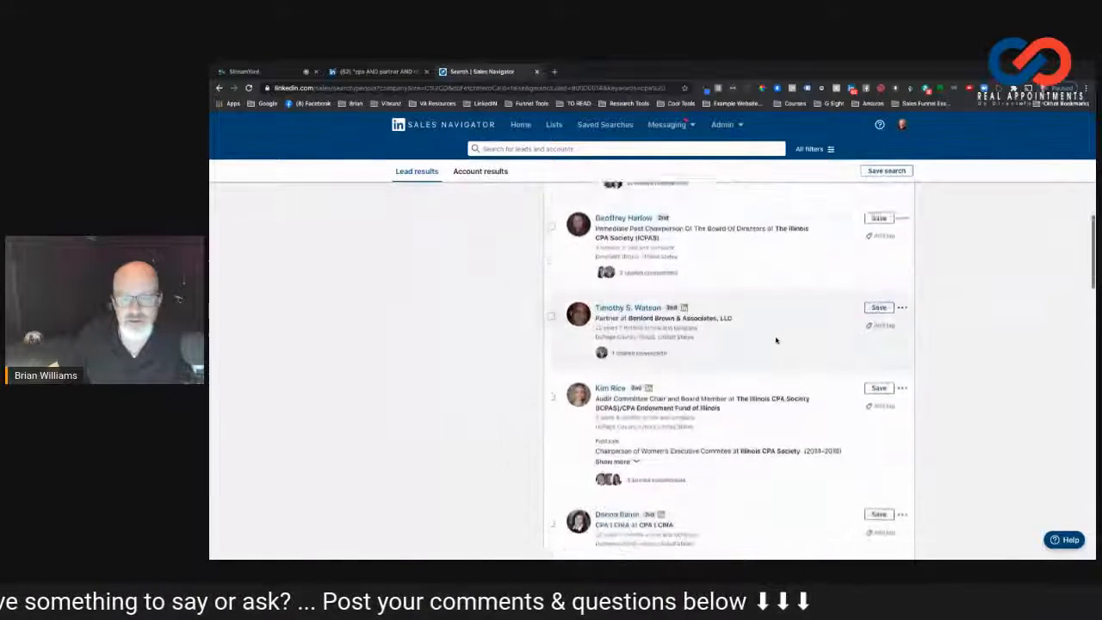
{"action": "scroll", "coordinate": [777, 341], "scroll_direction": "down", "scroll_amount": 2}
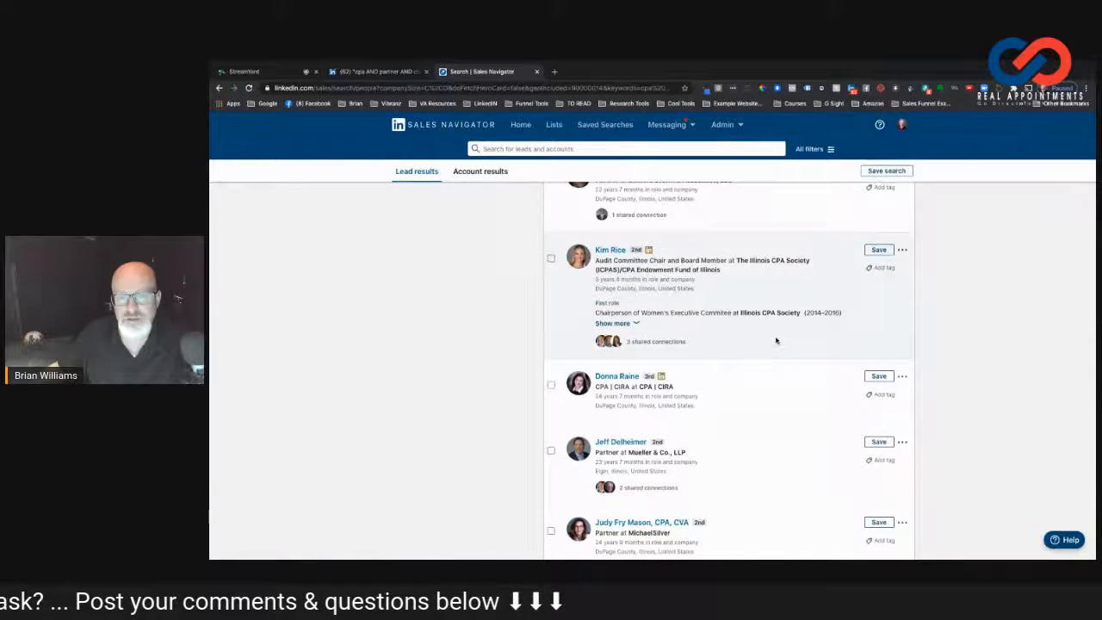
{"action": "scroll", "coordinate": [776, 340], "scroll_direction": "up", "scroll_amount": 12}
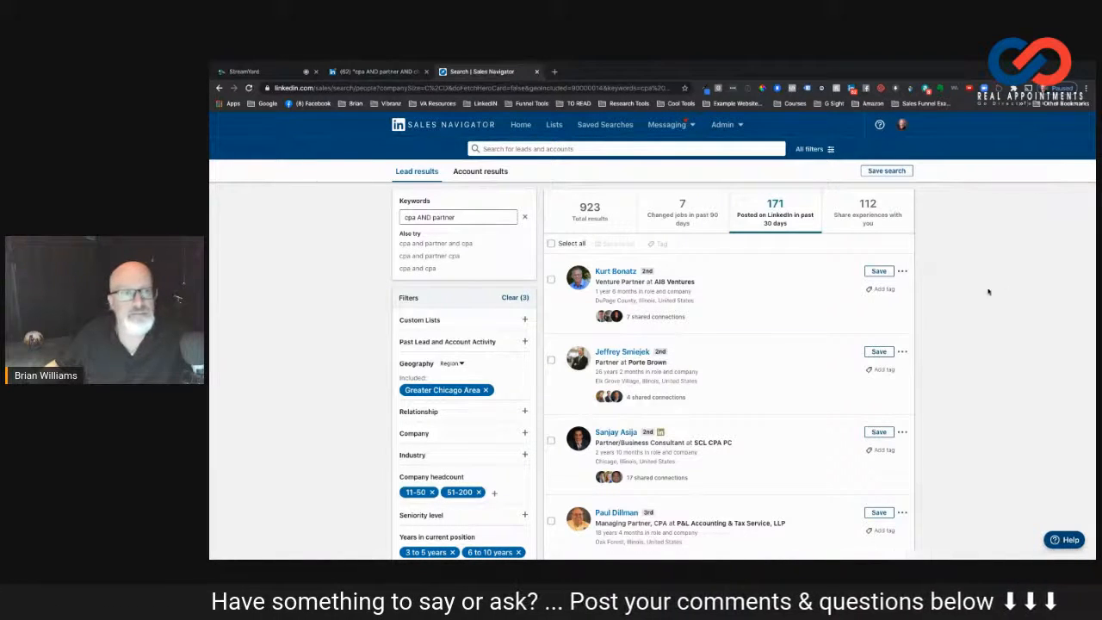
Switch to StreamYard and take the shared screen off the live broadcast.
{"action": "left_click", "coordinate": [259, 72]}
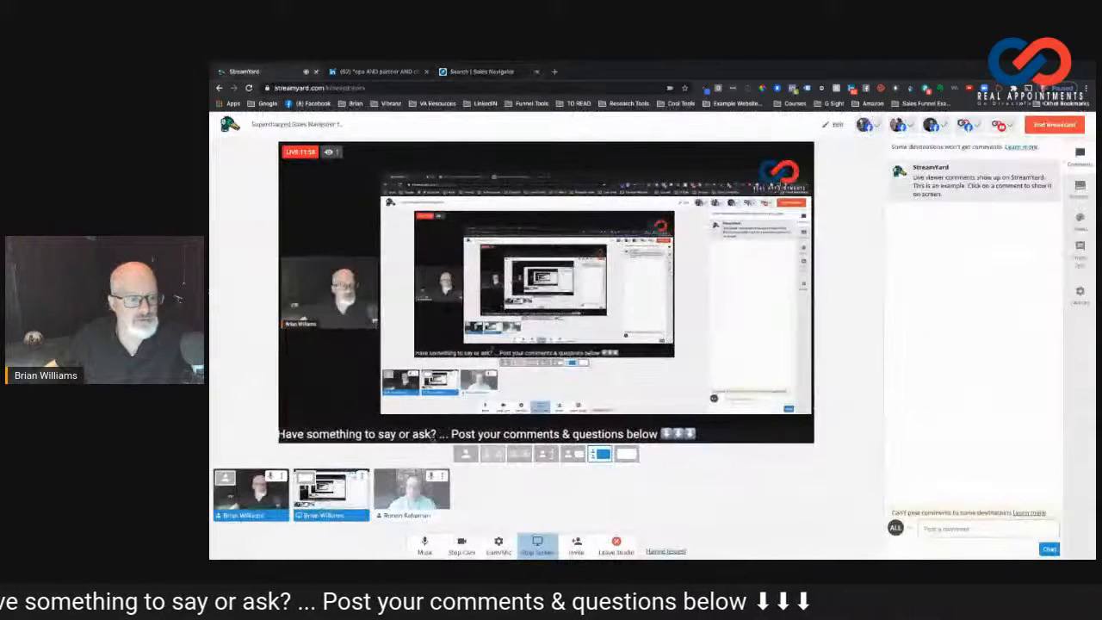
{"action": "left_click", "coordinate": [331, 495]}
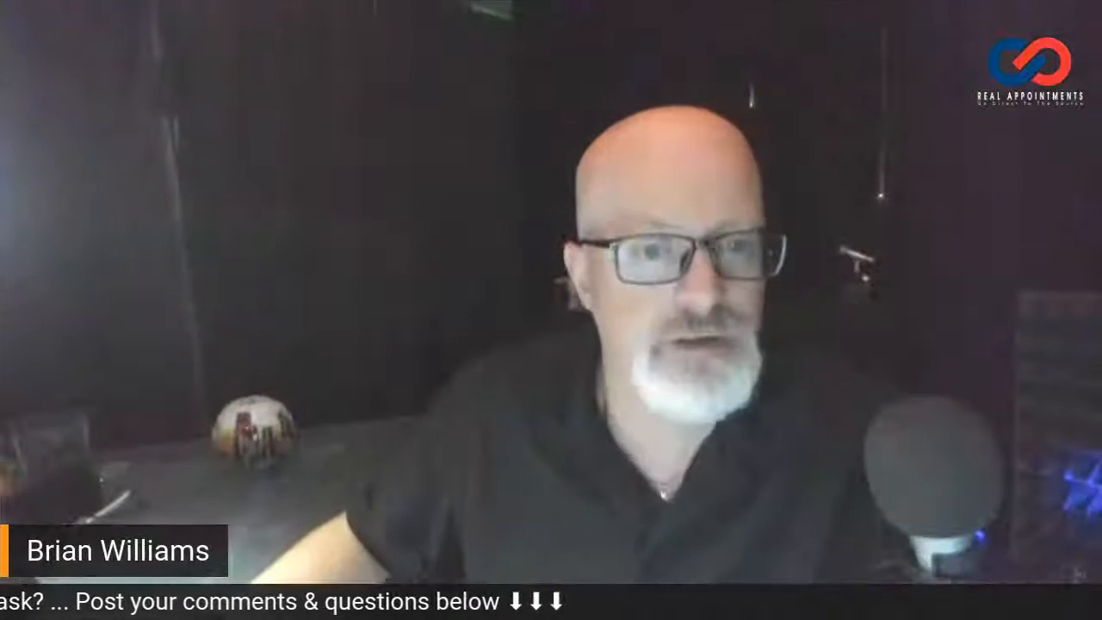